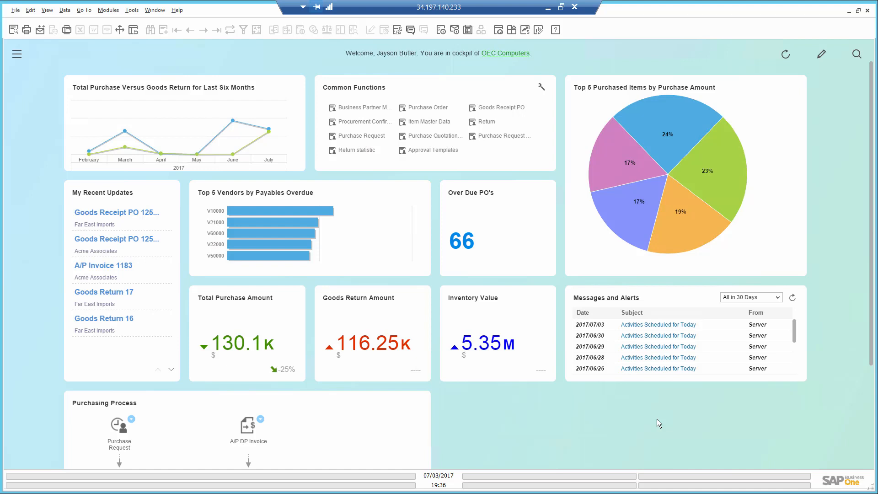
# Review the details of the Inventory Value, Goods Return Amount and Total Purchase Amount figures and the top five purchased items.
pyautogui.moveTo(499, 339)
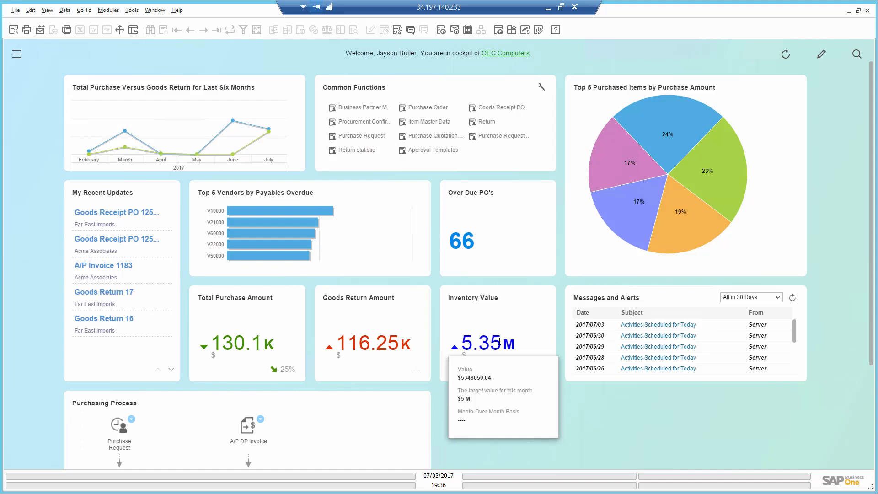
pyautogui.moveTo(385, 335)
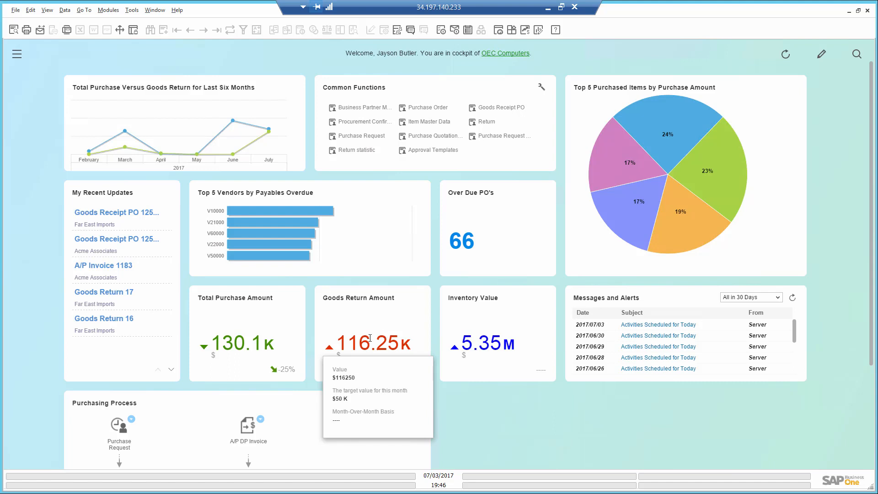
pyautogui.moveTo(243, 341)
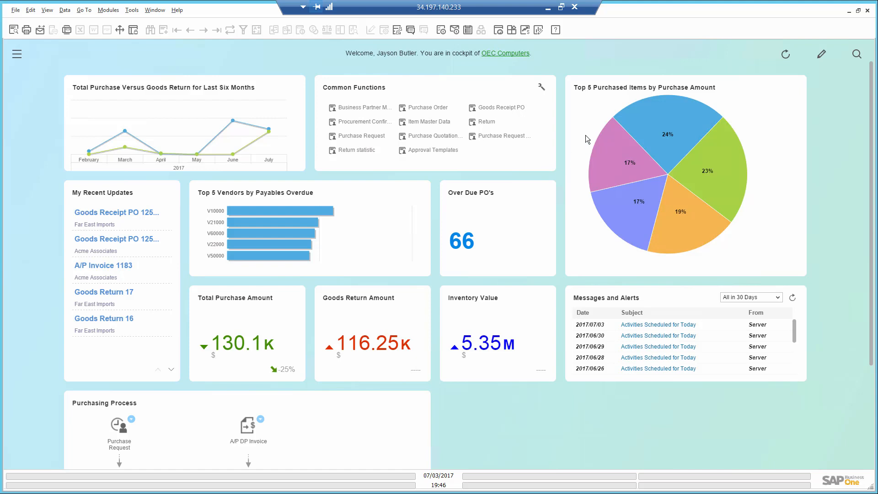
pyautogui.moveTo(632, 140)
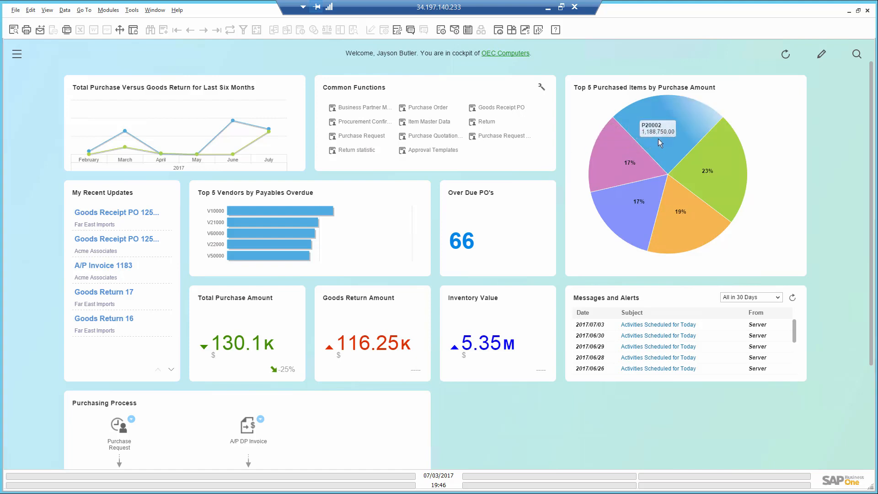
pyautogui.moveTo(707, 152)
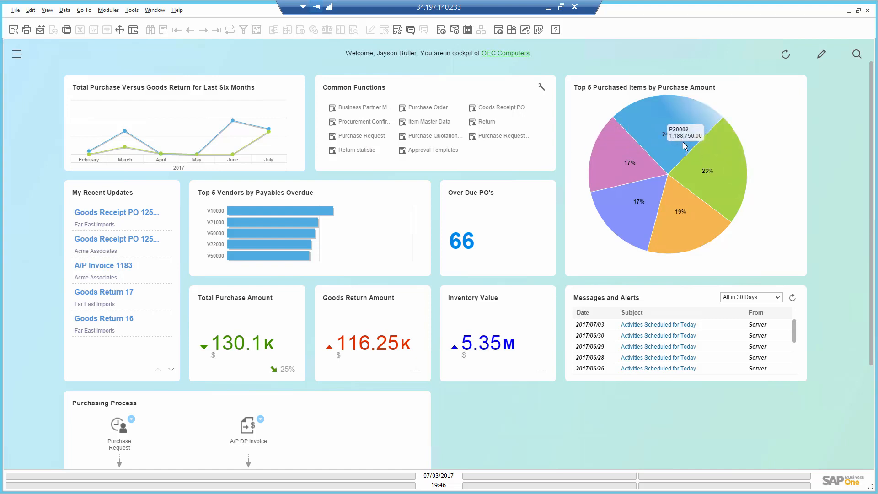
pyautogui.moveTo(642, 218)
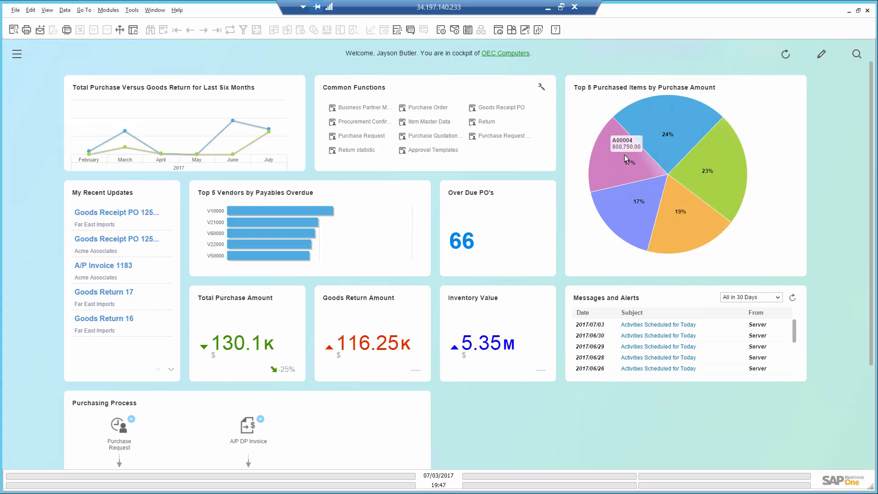
# Open the item master data for item A00004 from the Top 5 Purchased Items chart.
pyautogui.moveTo(622, 168)
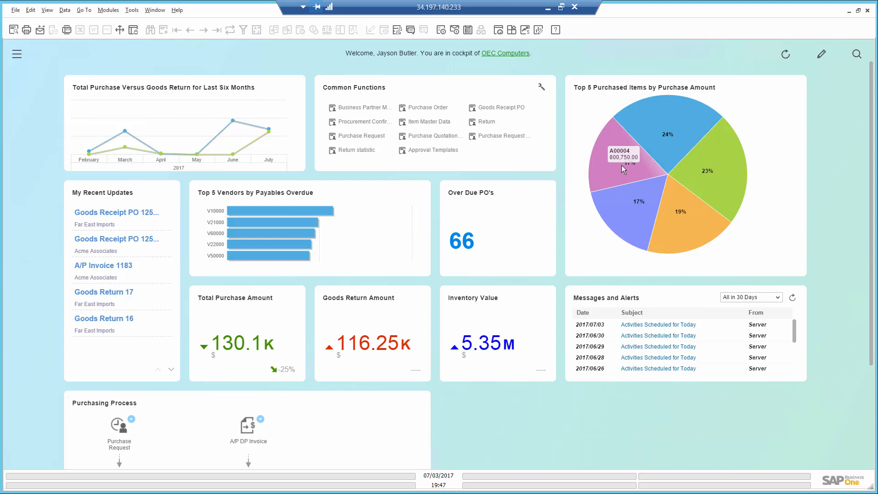
pyautogui.click(621, 161)
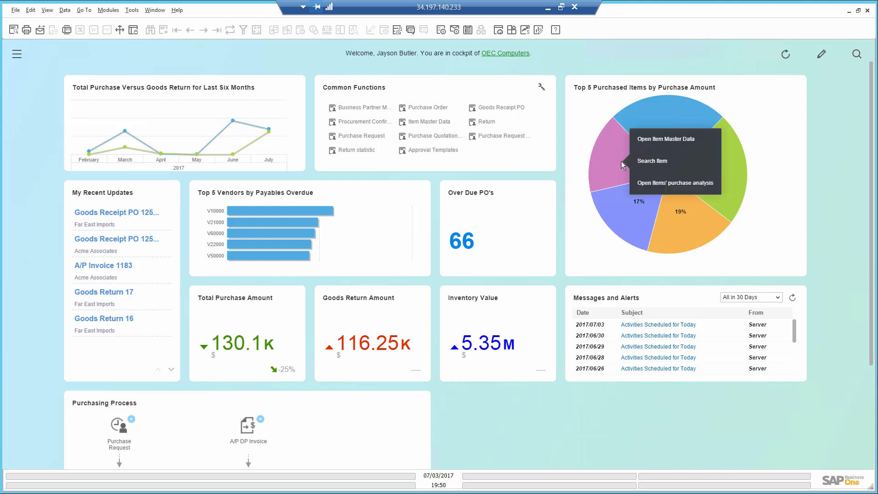
pyautogui.click(652, 145)
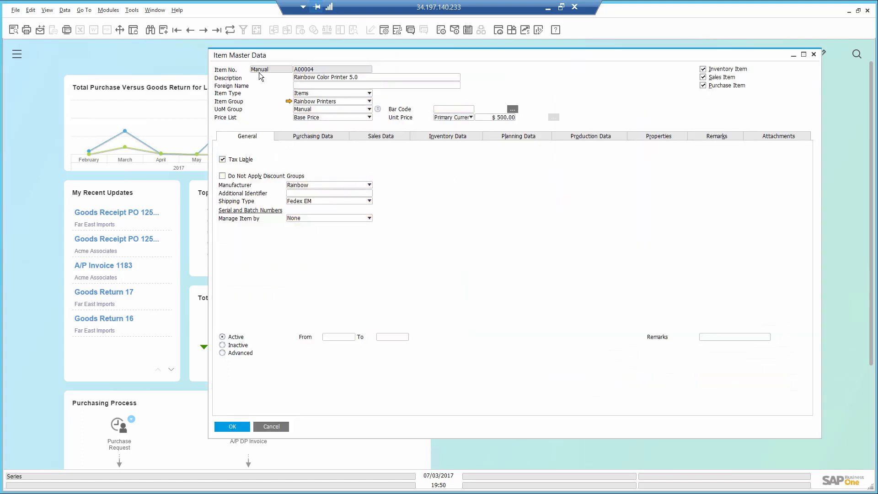
# Set the maximum inventory of item A00004 to 30 for warehouse 01, save the update and close the item record.
pyautogui.click(450, 138)
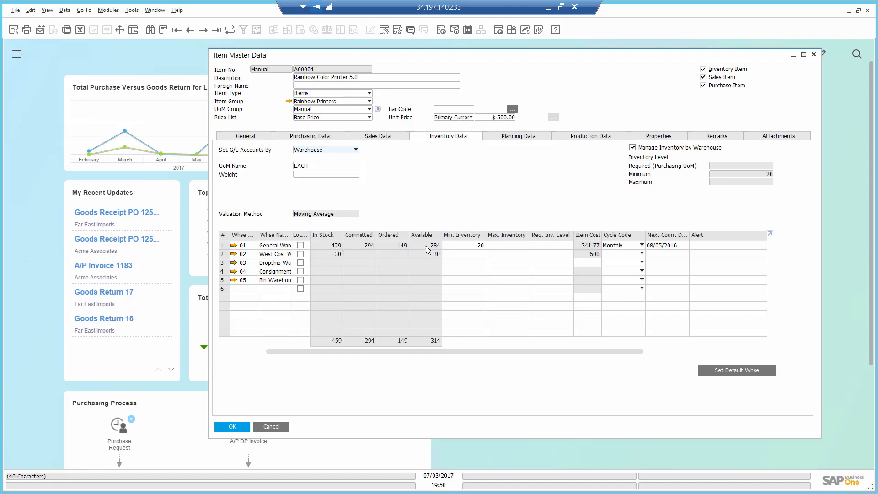
pyautogui.click(506, 245)
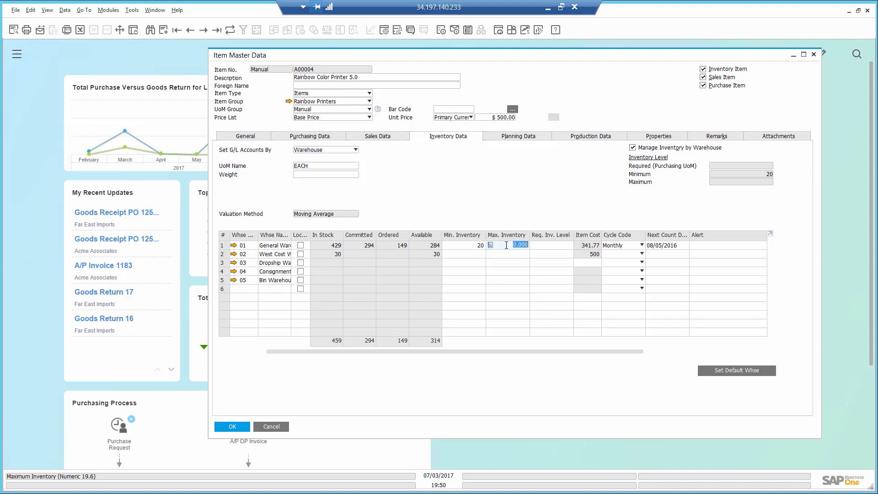
pyautogui.write('30')
pyautogui.click(230, 426)
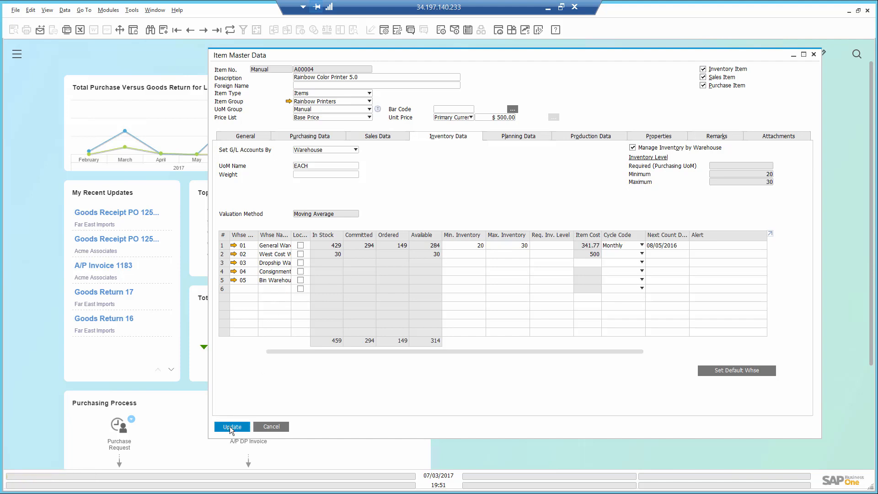
pyautogui.click(230, 426)
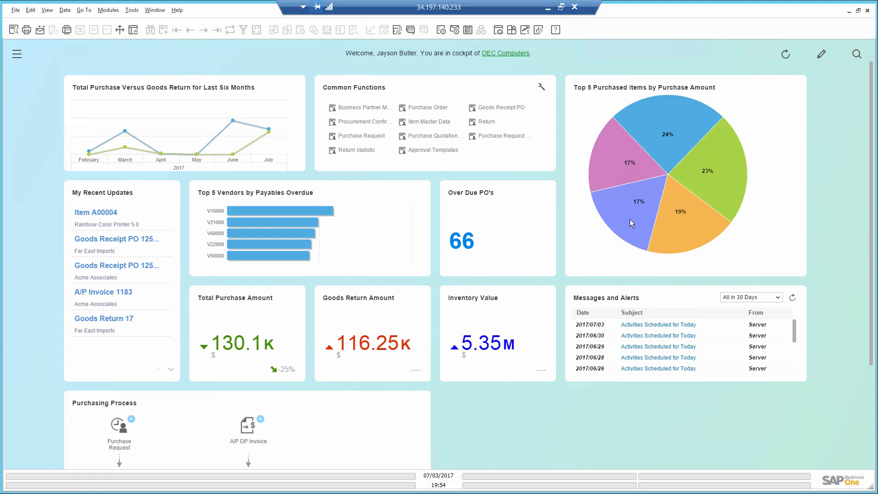
# View the items' purchase analysis for item A00004 from the Top 5 Purchased Items chart, then close it.
pyautogui.moveTo(632, 160)
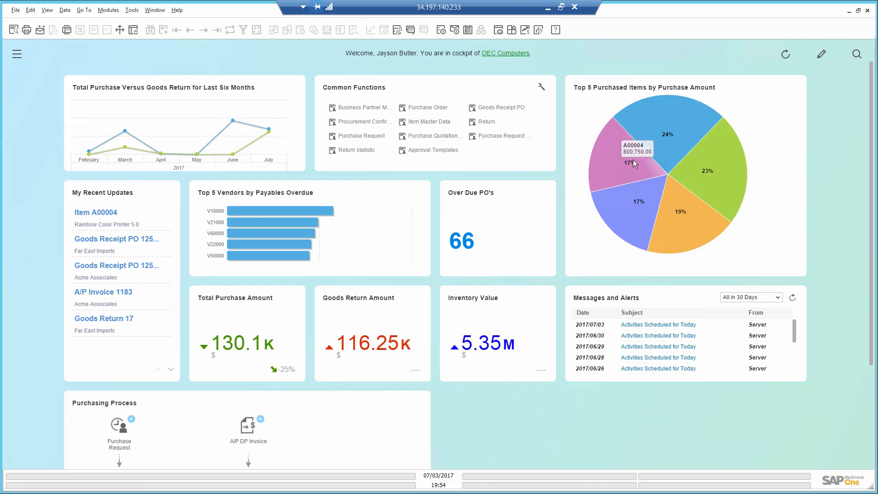
pyautogui.click(608, 163)
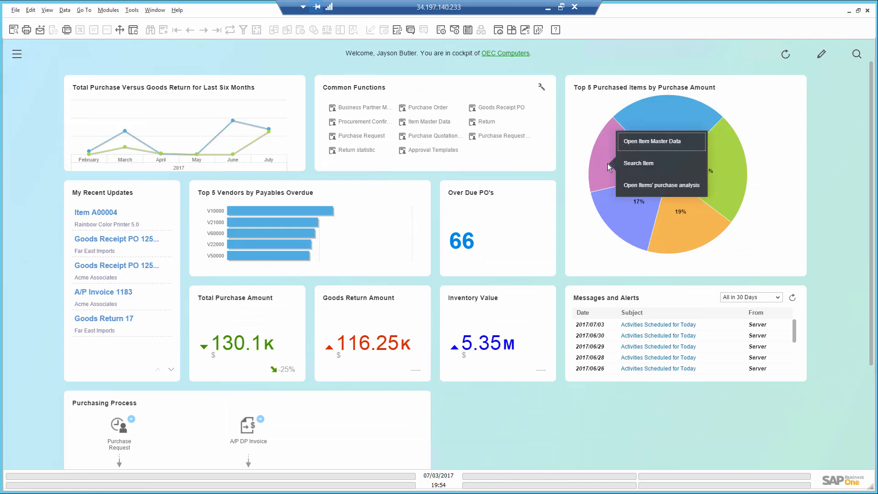
pyautogui.click(652, 187)
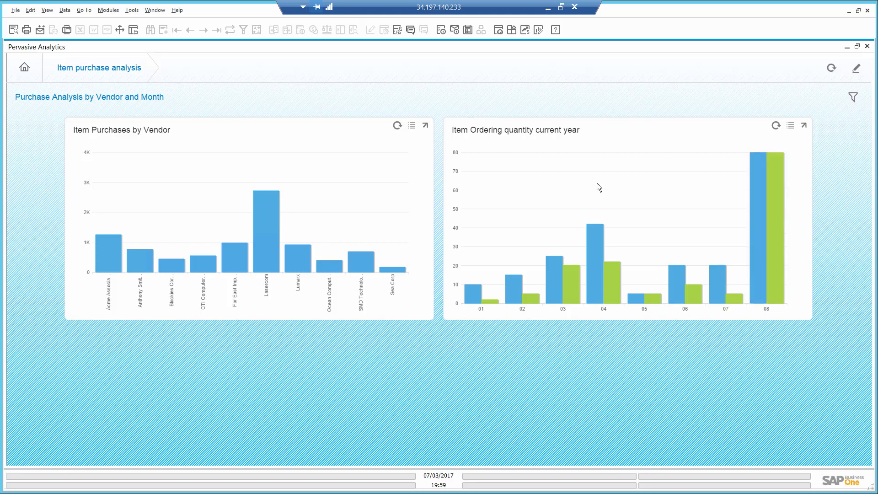
pyautogui.click(868, 48)
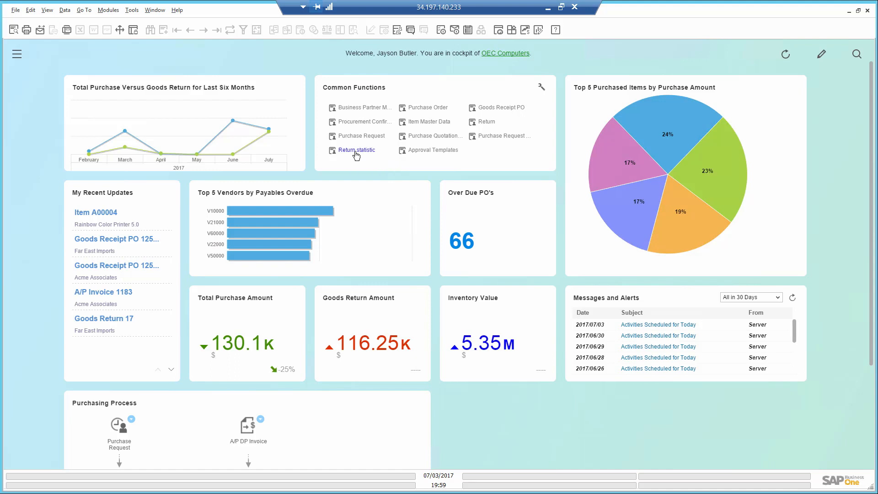
# Switch to the return statistic in Excel and examine received and returned quantities, amounts and return percentages for each item group.
pyautogui.click(849, 11)
pyautogui.click(135, 157)
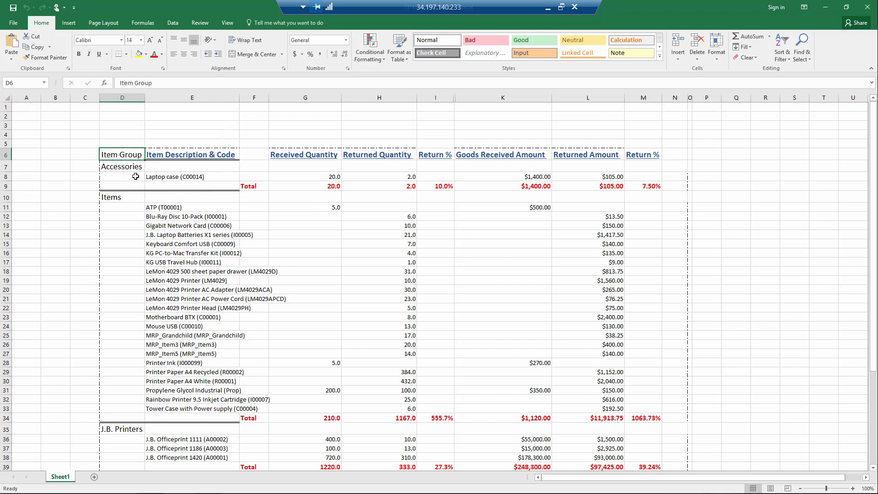
pyautogui.click(124, 166)
pyautogui.hotkey('ctrl', 'Down')
pyautogui.hotkey('ctrl', 'Down')
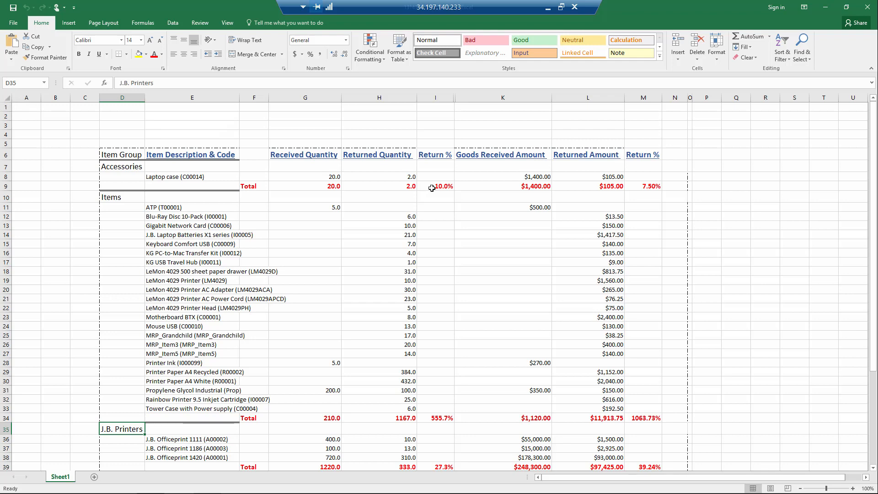
pyautogui.scroll(-2, 467, 278)
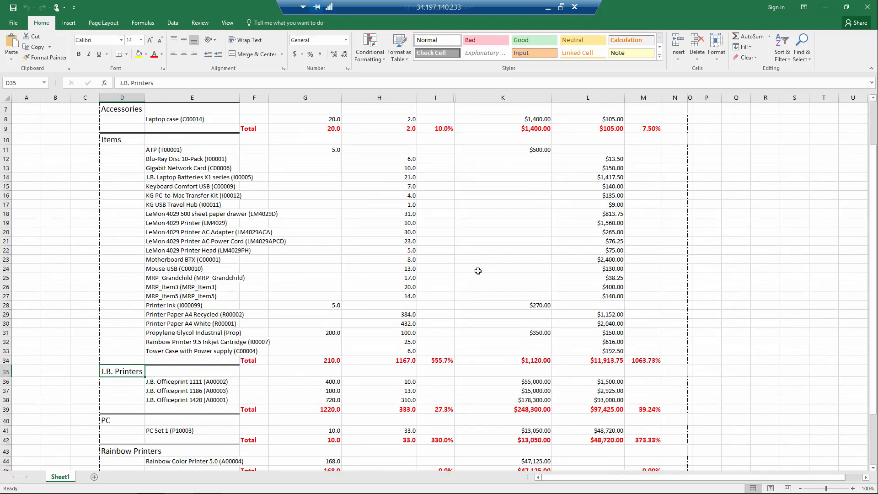
pyautogui.scroll(-2, 635, 363)
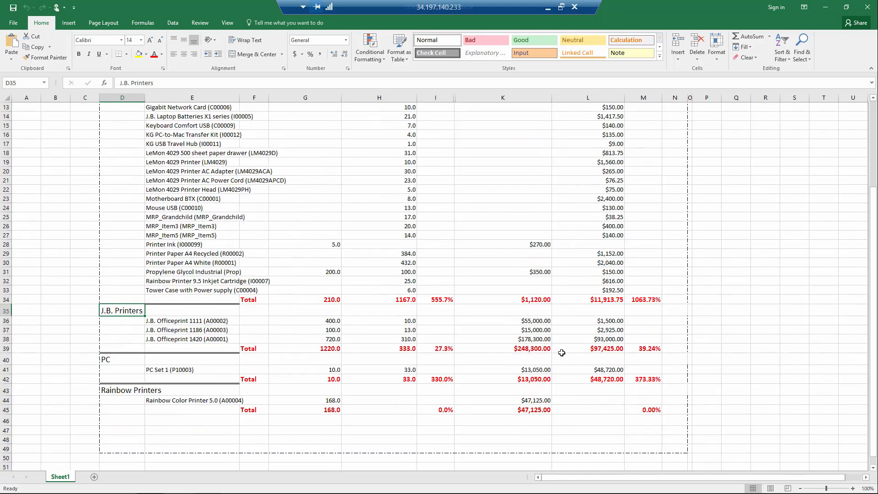
pyautogui.scroll(-3, 562, 353)
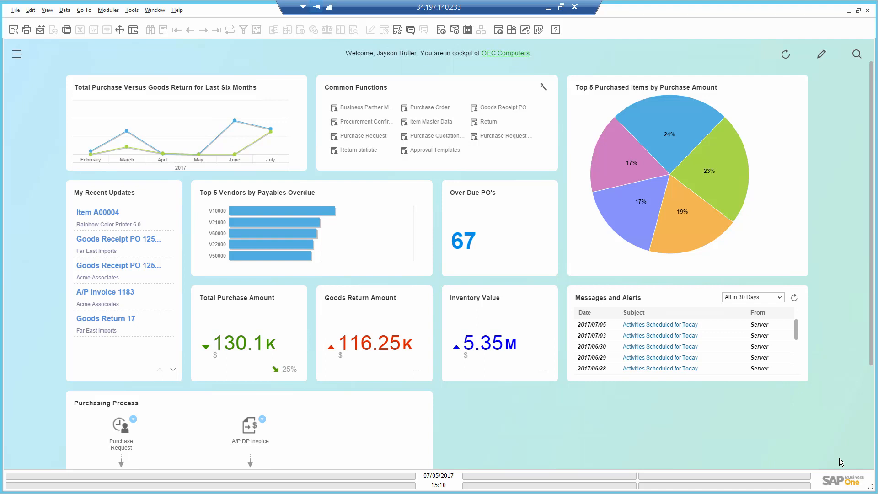
# Start a new approval template in SAP Business One and add all users of the Purchase department as originators.
pyautogui.click(429, 150)
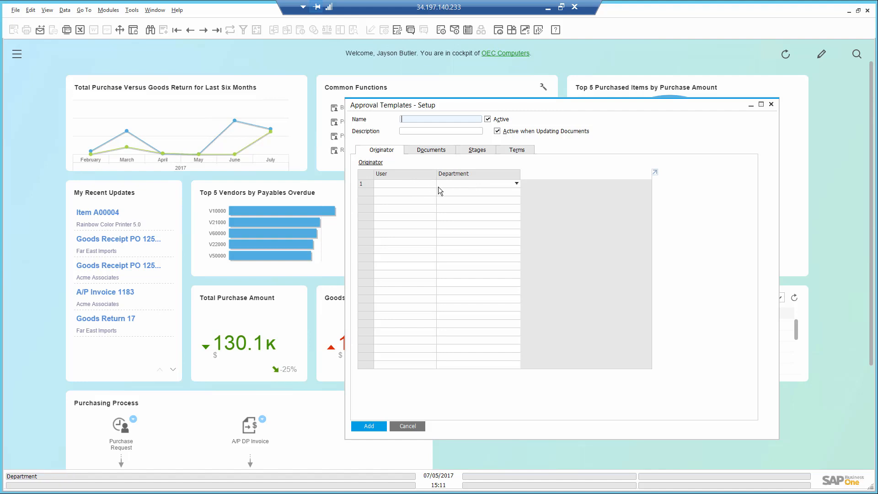
pyautogui.click(506, 186)
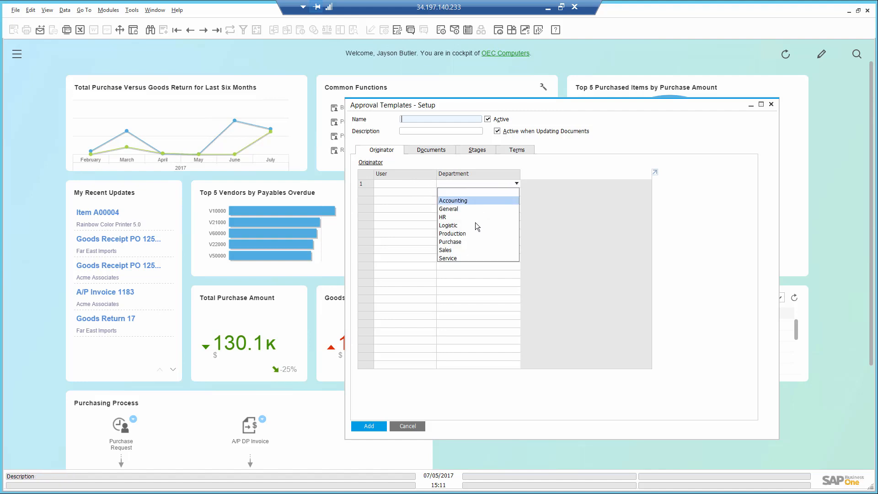
pyautogui.click(470, 242)
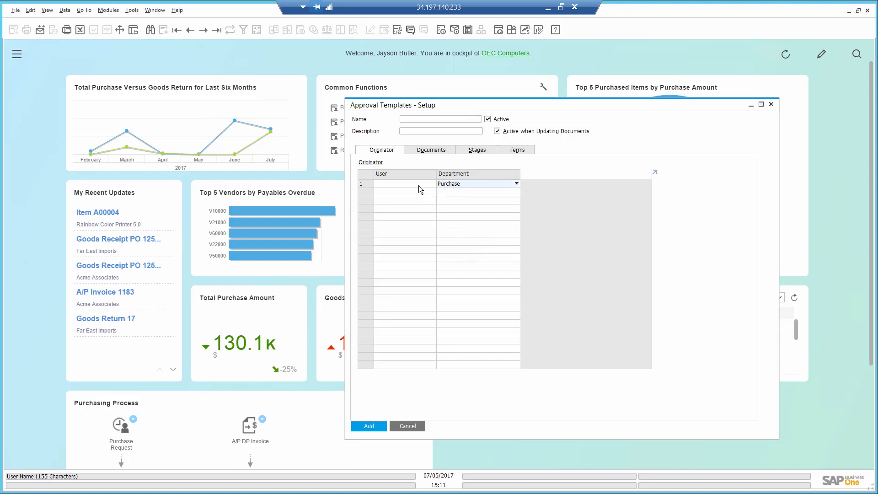
pyautogui.click(419, 185)
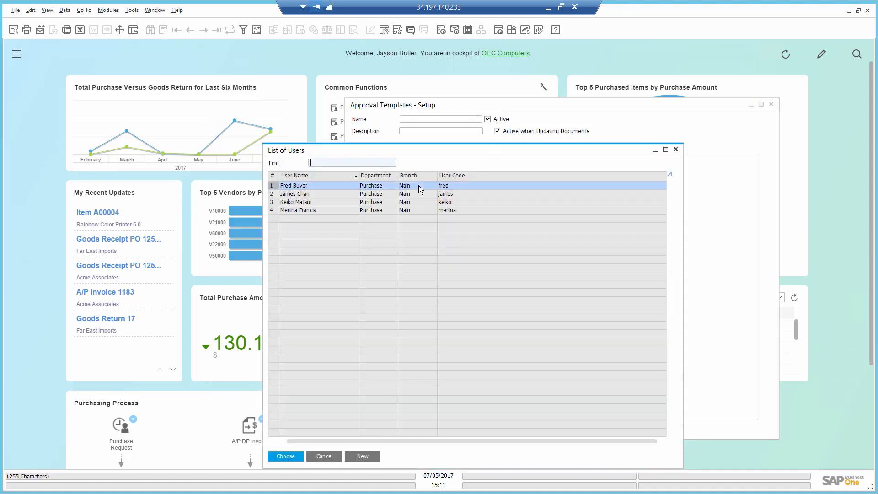
pyautogui.hotkey('shift', 'Down')
pyautogui.hotkey('shift', 'Down')
pyautogui.hotkey('shift', 'Down')
pyautogui.press('Return')
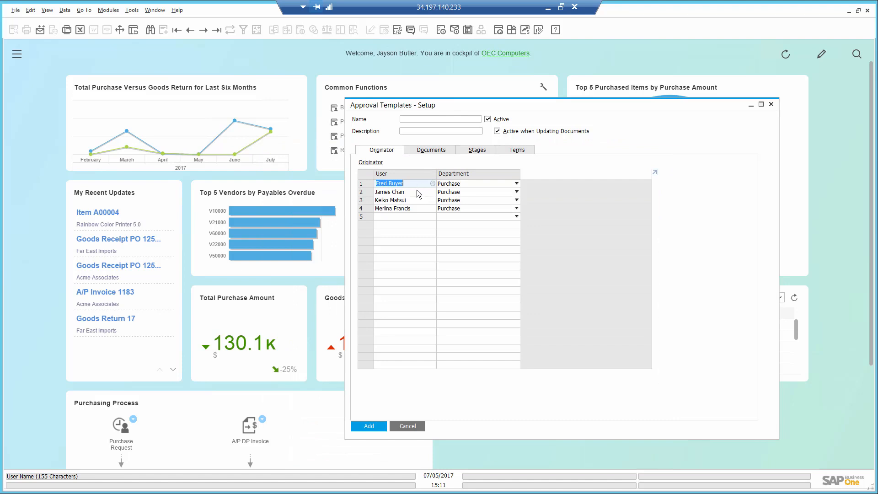
# Apply the approval template to internal requisition documents, with Purchase Request included.
pyautogui.click(435, 150)
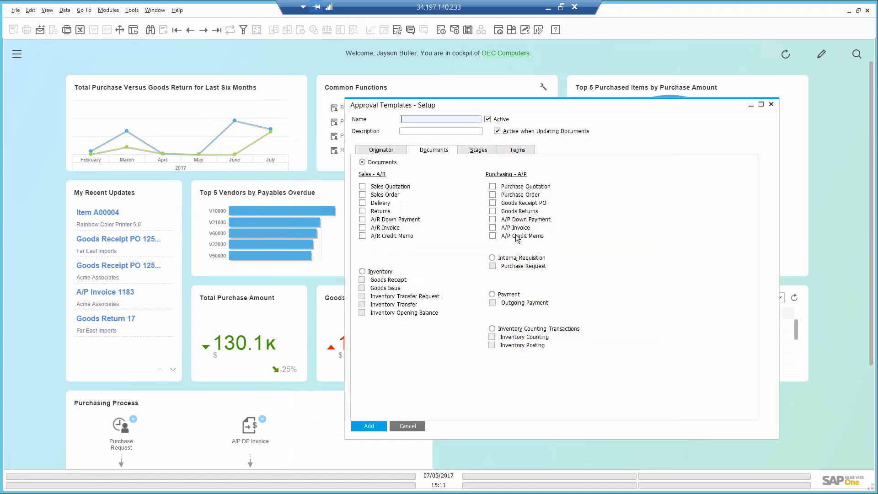
pyautogui.click(493, 258)
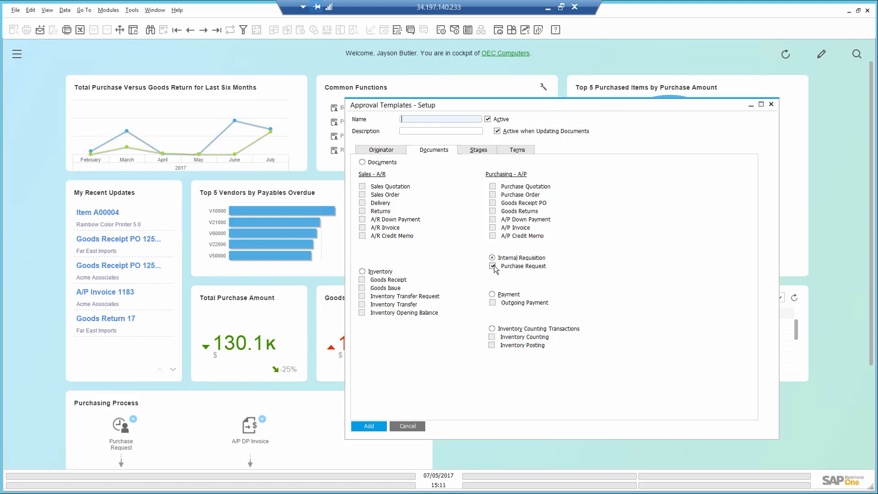
# Add the Internal Requisition stage to the approval template and check its authorizer setup without changing it.
pyautogui.click(479, 151)
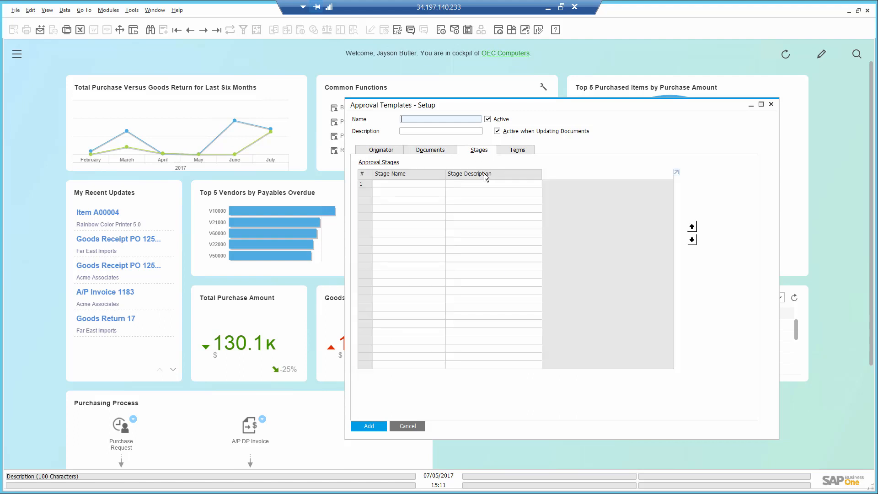
pyautogui.click(415, 185)
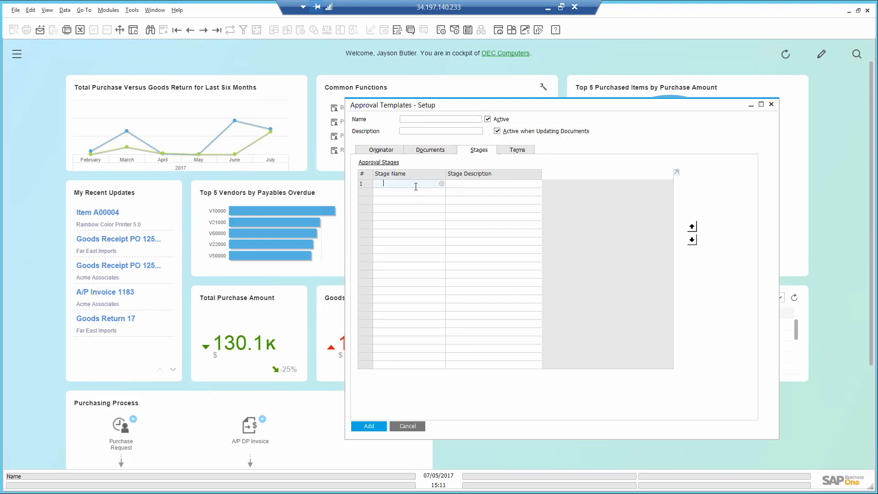
pyautogui.click(442, 183)
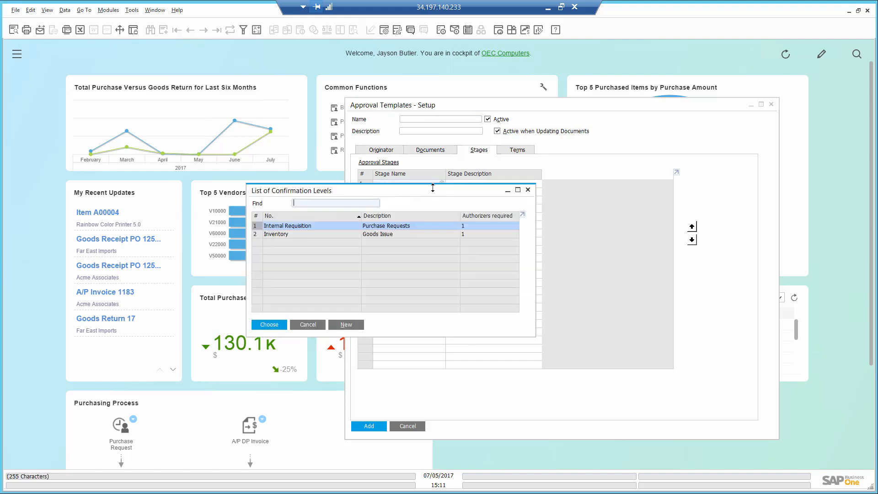
pyautogui.doubleClick(324, 224)
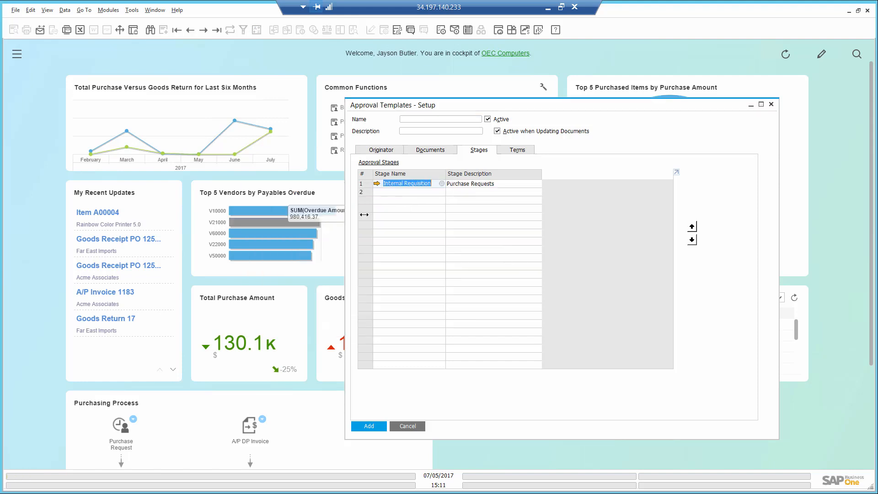
pyautogui.click(377, 183)
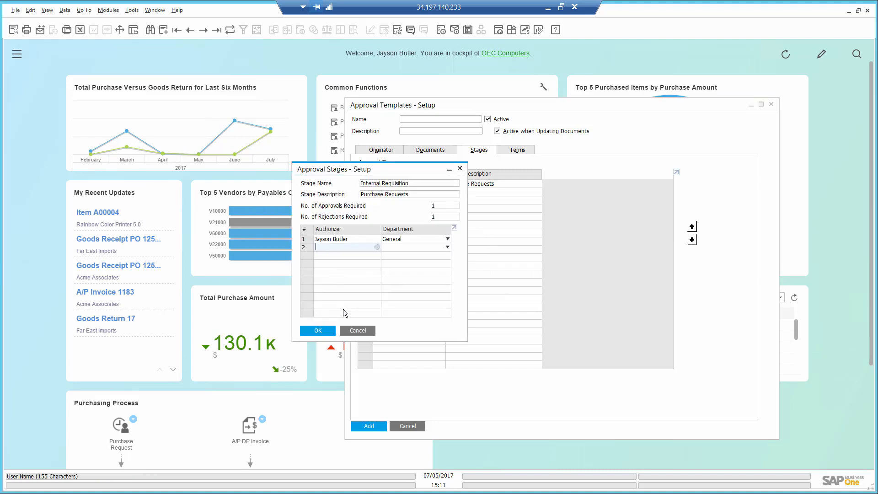
pyautogui.click(358, 330)
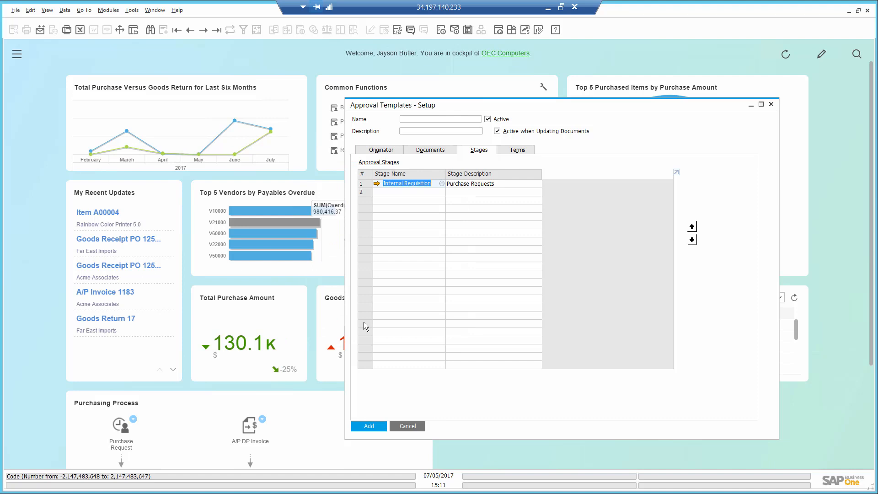
# Review the conditional terms available for launching the approval procedure, keeping it set to Always.
pyautogui.click(515, 152)
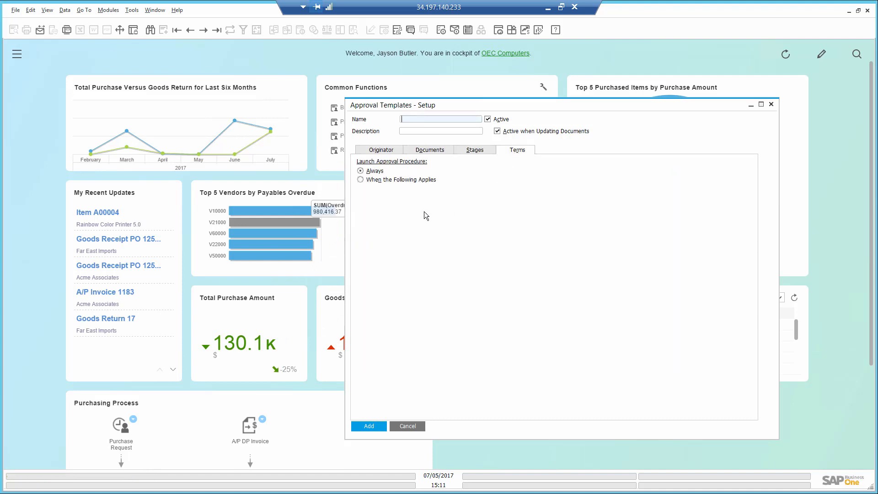
pyautogui.click(360, 182)
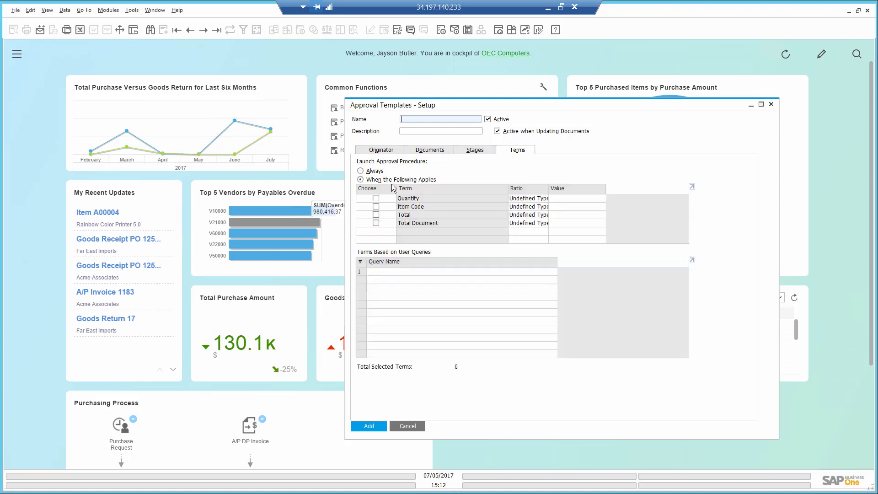
pyautogui.click(361, 172)
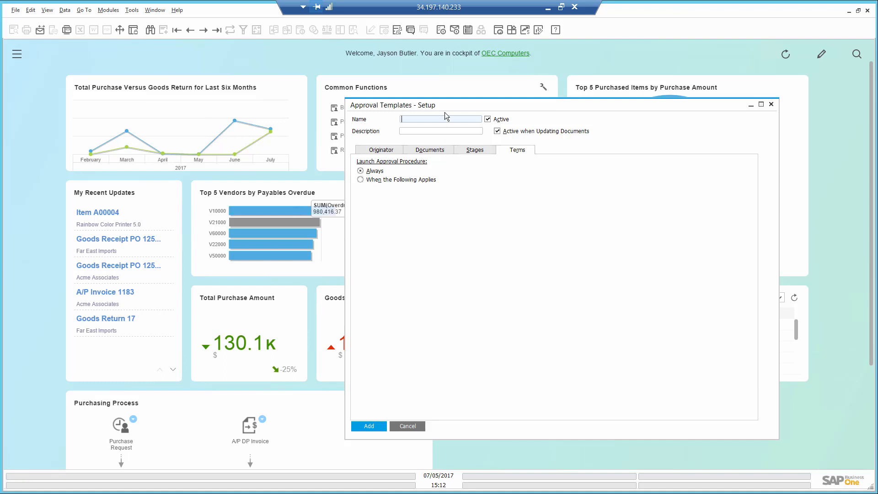
# Name the approval template "Purchase request app", describe it as "Purchase request approval", and add it.
pyautogui.write('Purchase request approval')
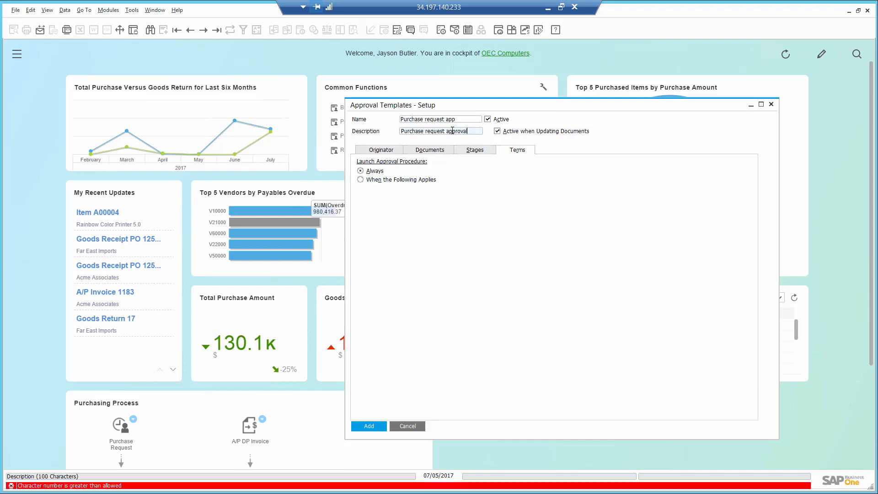
pyautogui.click(367, 425)
pyautogui.click(410, 424)
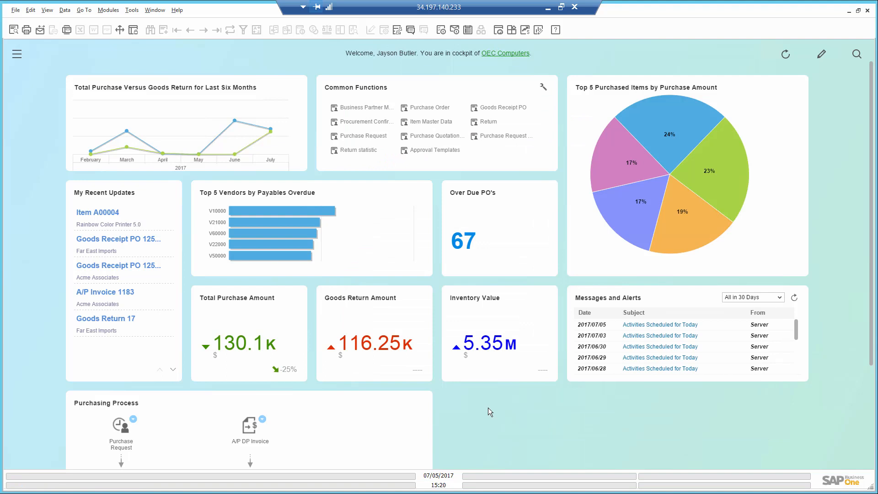
# Start the Purchase Quotation Generation Wizard and load the existing New Printer parameter set.
pyautogui.click(429, 137)
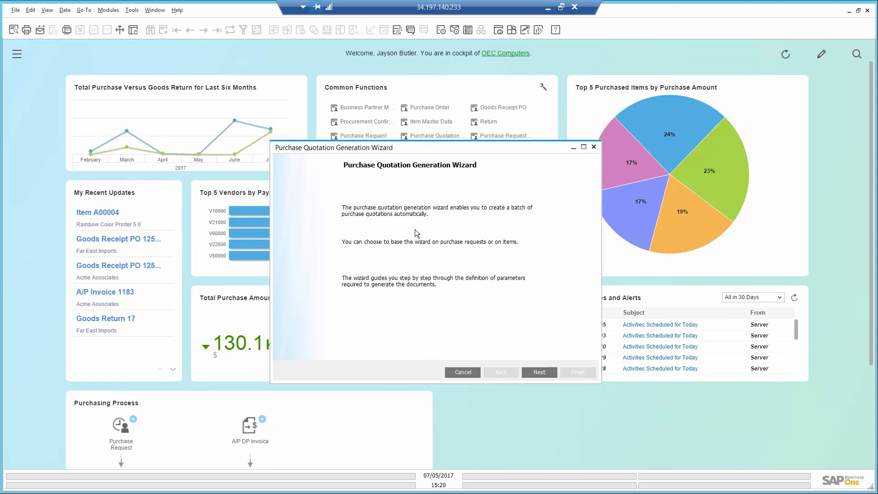
pyautogui.click(540, 371)
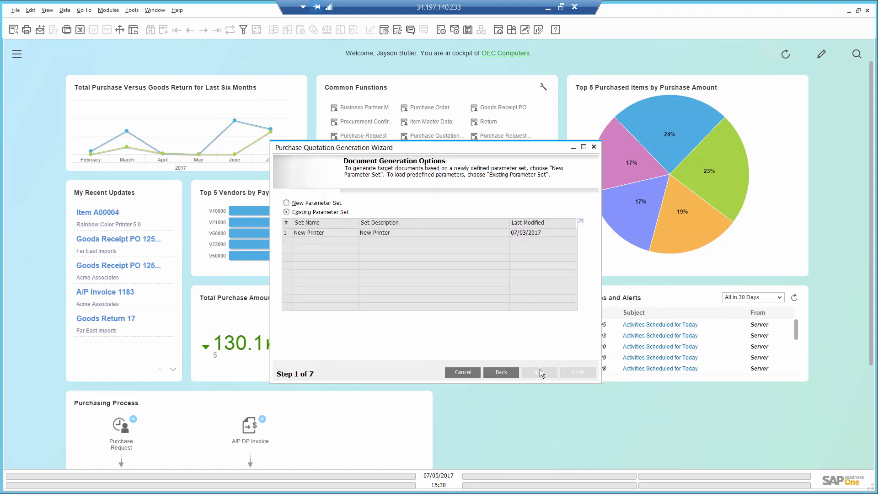
pyautogui.click(302, 234)
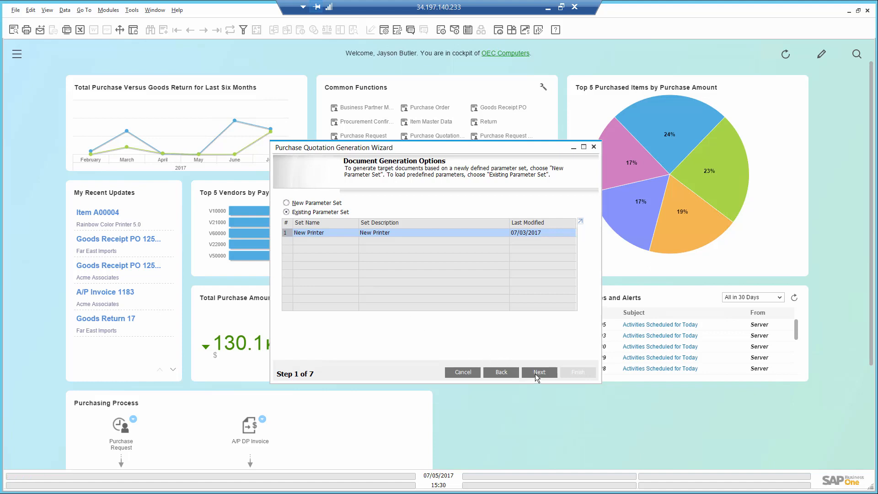
pyautogui.click(537, 372)
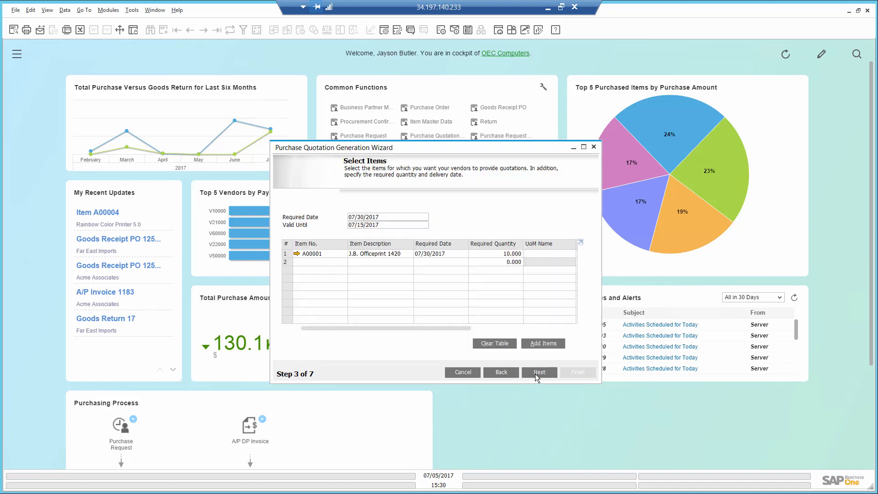
# Check the dates and required quantity for item A00001, and accept the proposed quotation lines for all three vendors.
pyautogui.click(391, 219)
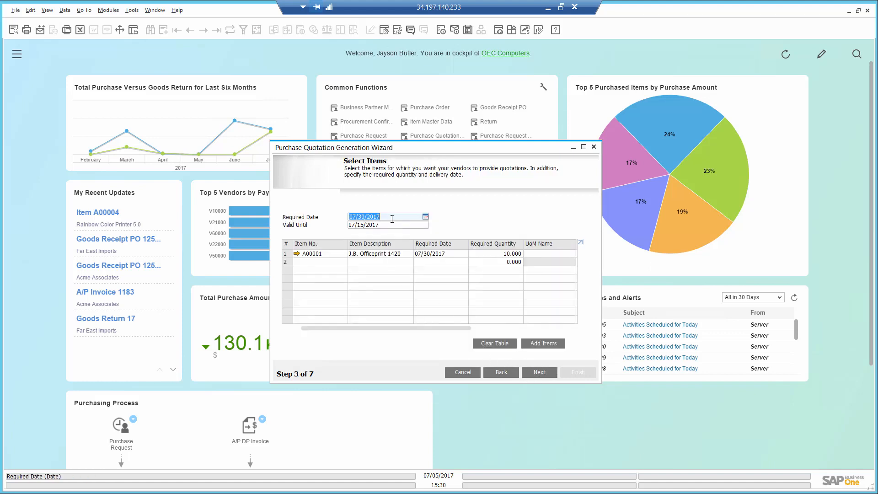
pyautogui.click(392, 224)
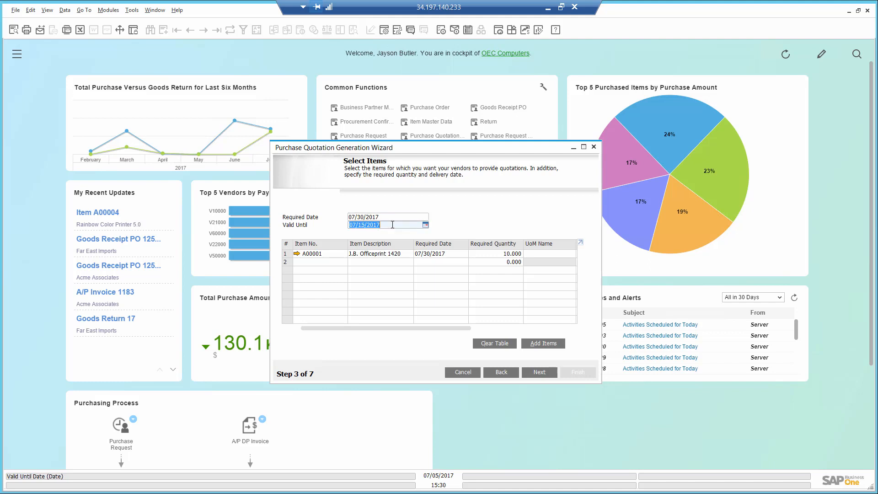
pyautogui.click(503, 254)
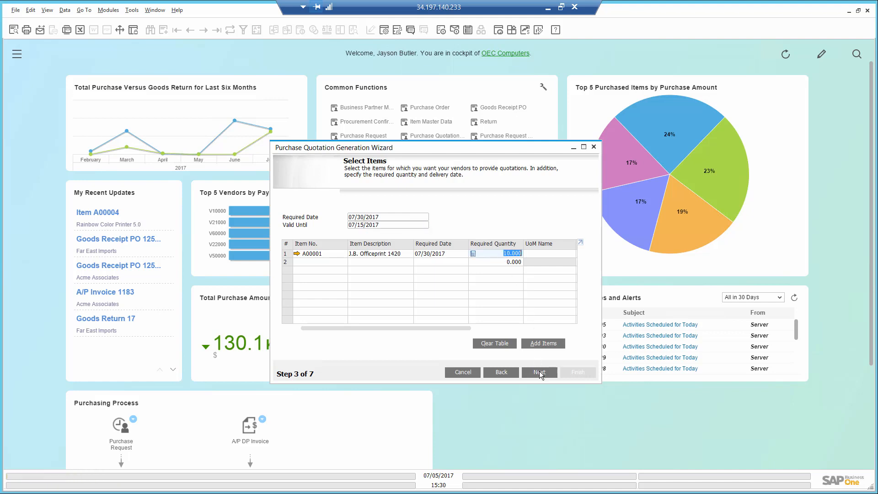
pyautogui.click(539, 372)
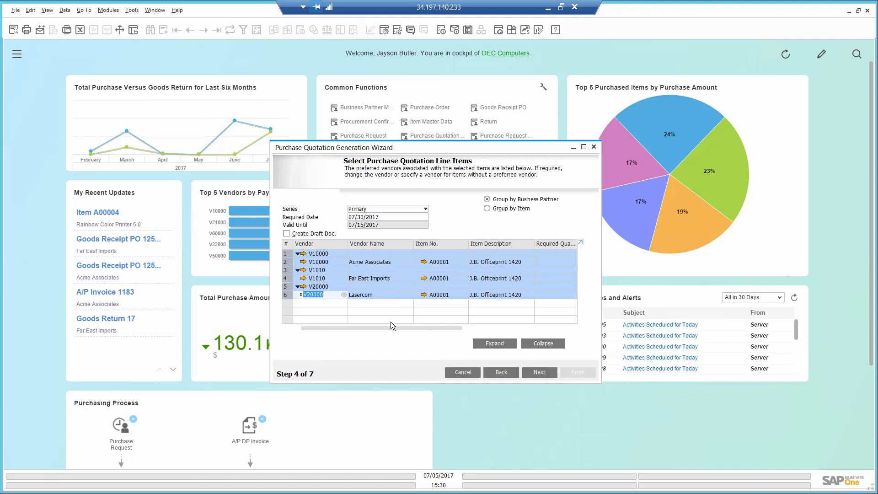
pyautogui.click(534, 373)
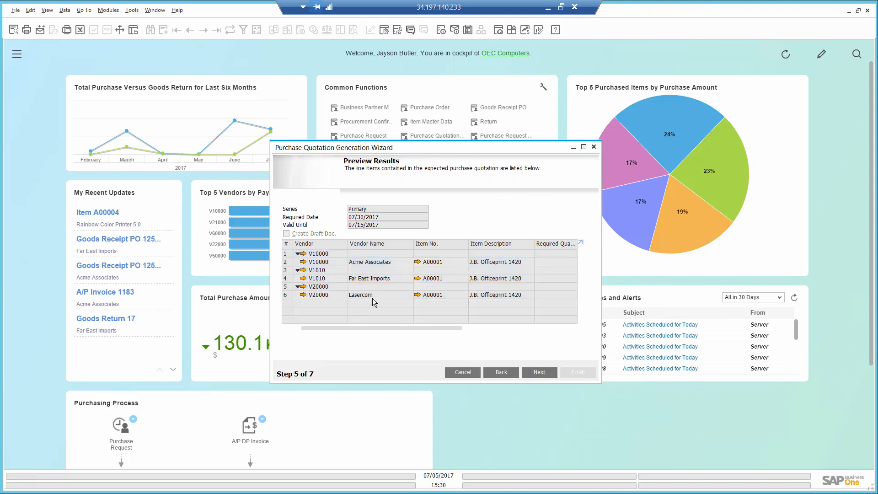
pyautogui.click(535, 373)
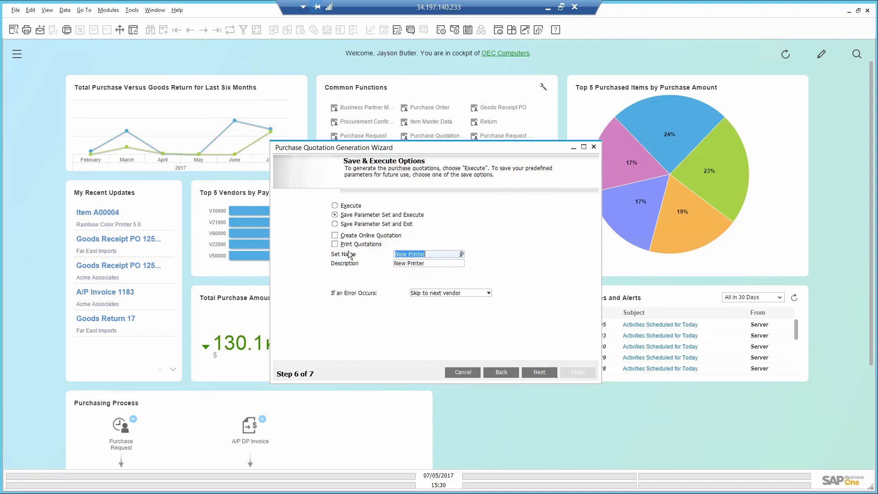
# Enable Create Online Quotation, keep Save Parameter Set and Execute, and generate the purchase quotations.
pyautogui.click(335, 236)
pyautogui.click(538, 373)
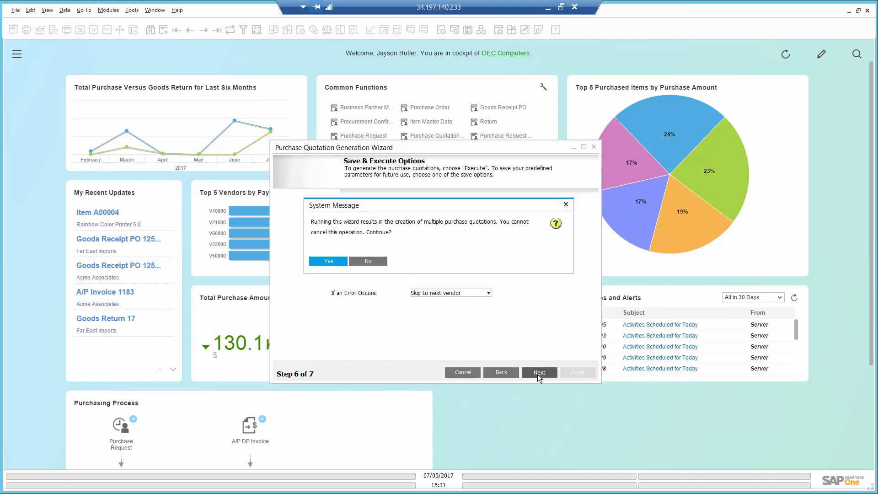
pyautogui.click(333, 264)
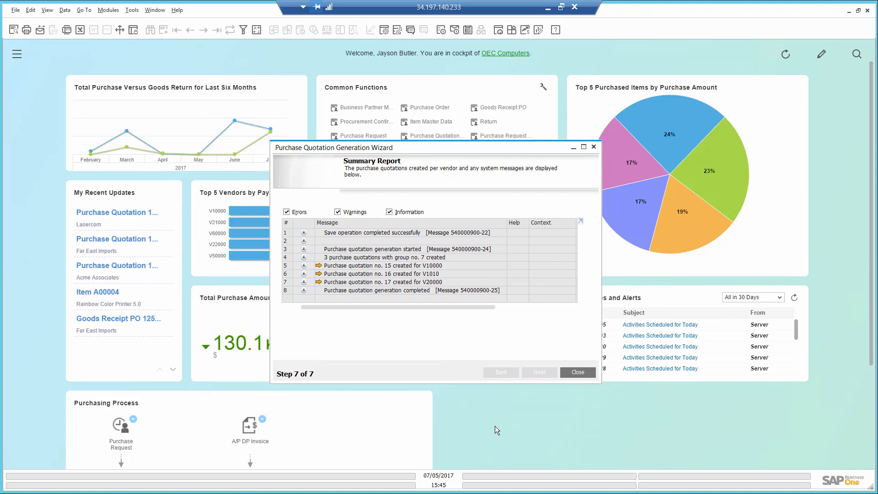
# Update the Acme Associates purchase quotation with quoted date 07/30/2017, quoted quantity 10 and unit price $300.
pyautogui.click(318, 266)
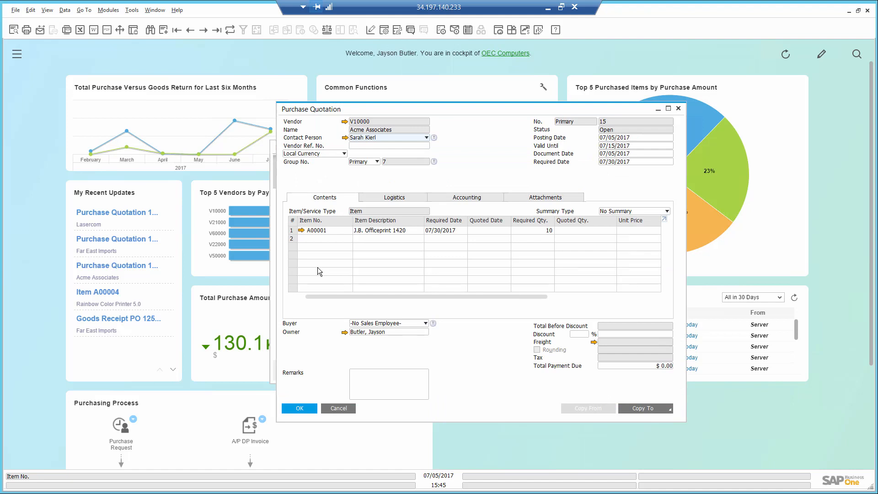
pyautogui.click(482, 231)
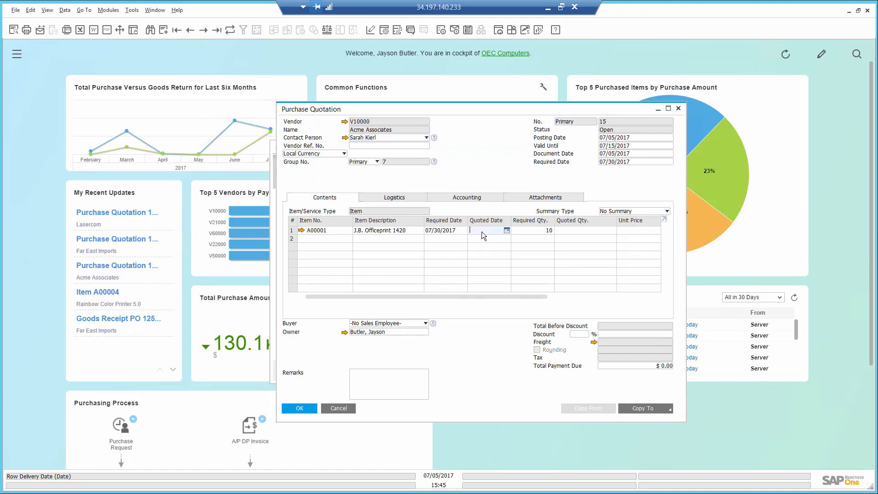
pyautogui.write('30')
pyautogui.press('Tab')
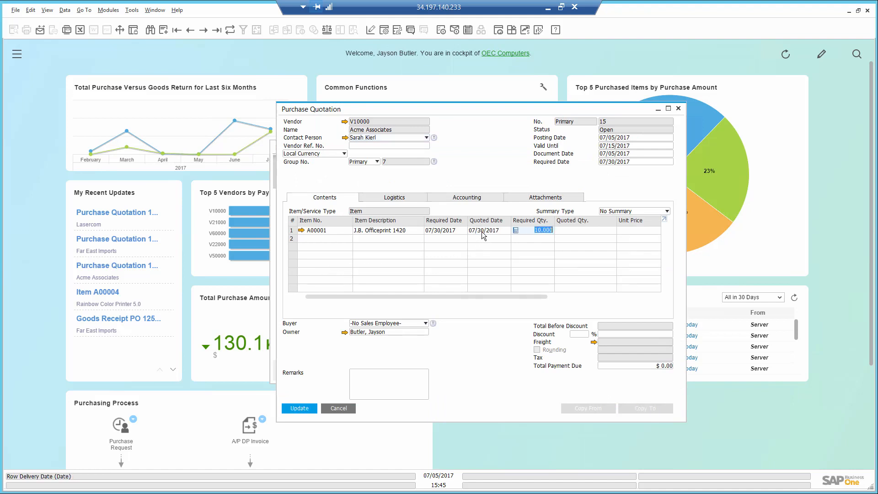
pyautogui.press('Tab')
pyautogui.write('10')
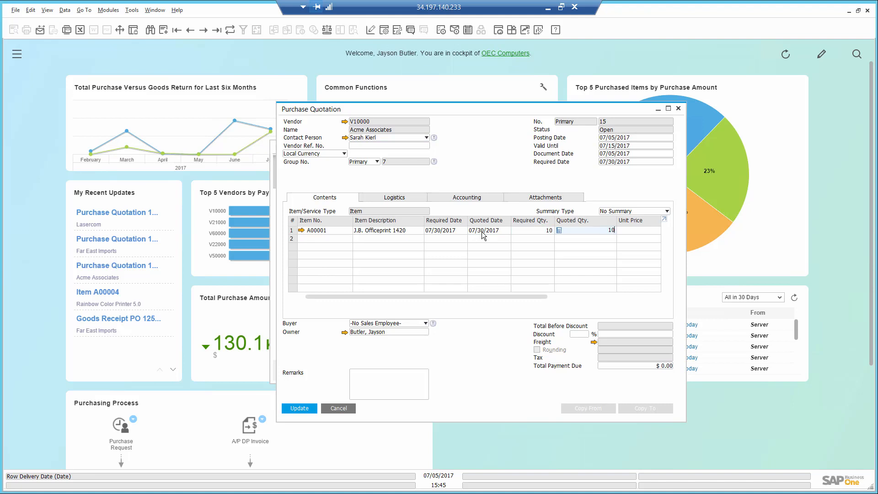
pyautogui.press('Tab')
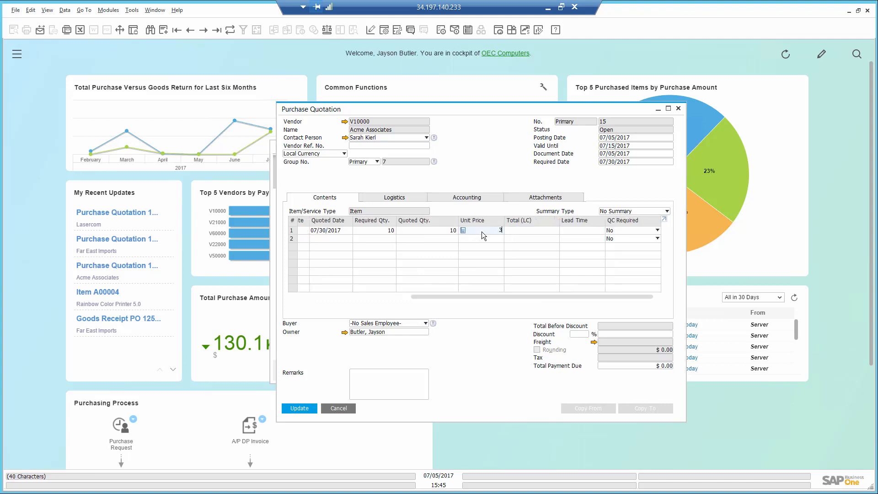
pyautogui.click(300, 408)
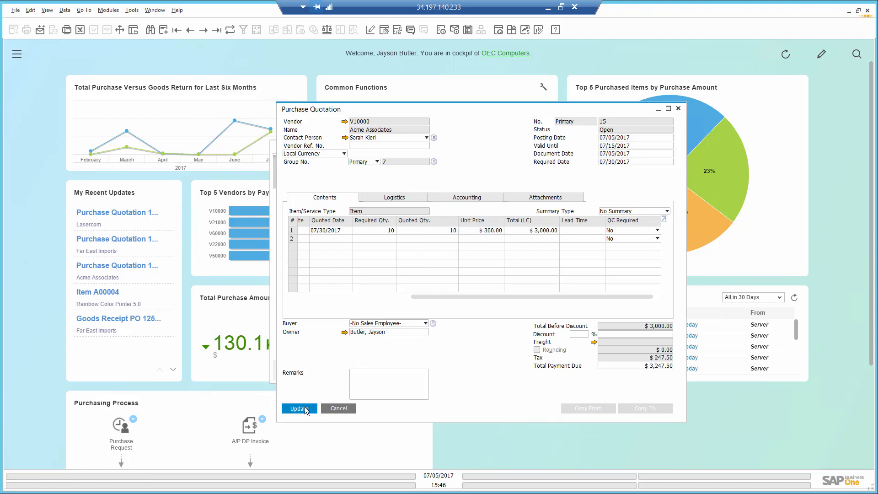
pyautogui.click(305, 408)
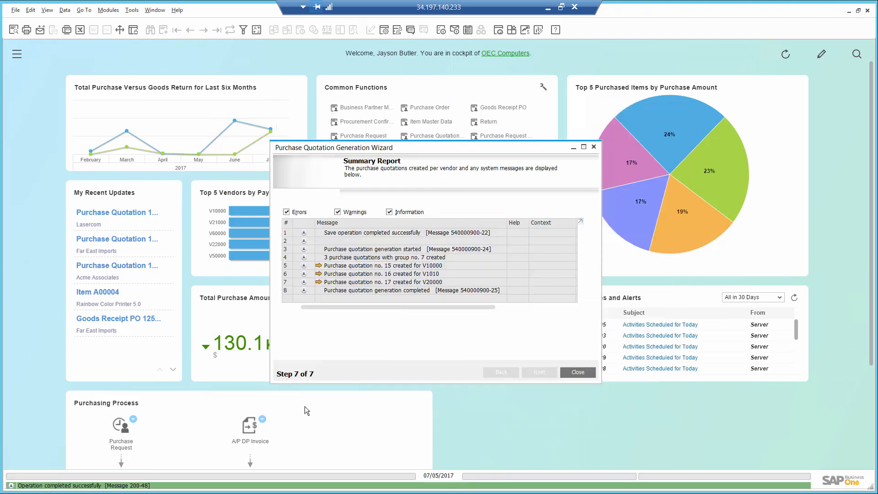
# Update the Far East Imports purchase quotation with quoted date 07/30/2017, quoted quantity 8 and unit price $280.
pyautogui.click(319, 274)
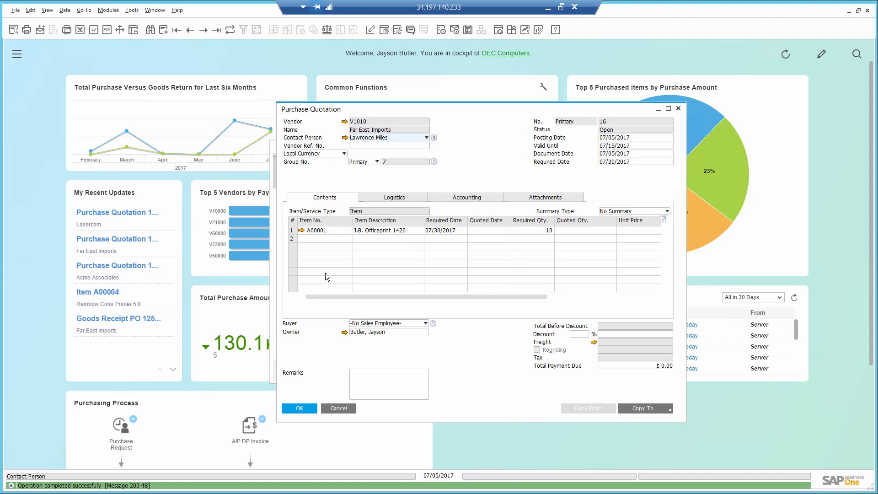
pyautogui.click(477, 229)
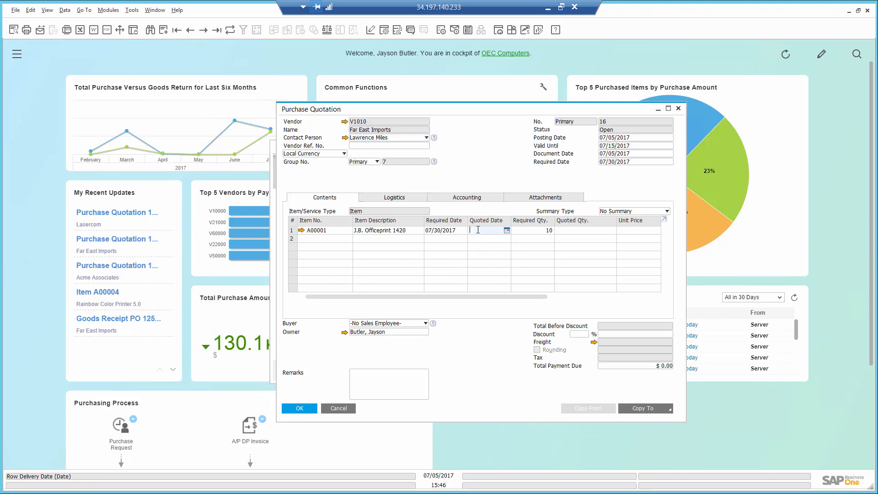
pyautogui.write('30')
pyautogui.press('Tab')
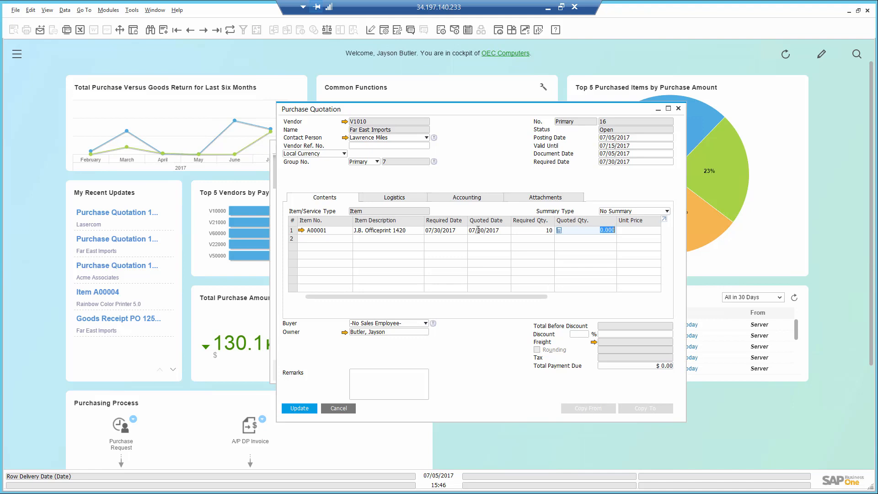
pyautogui.write('8')
pyautogui.press('Tab')
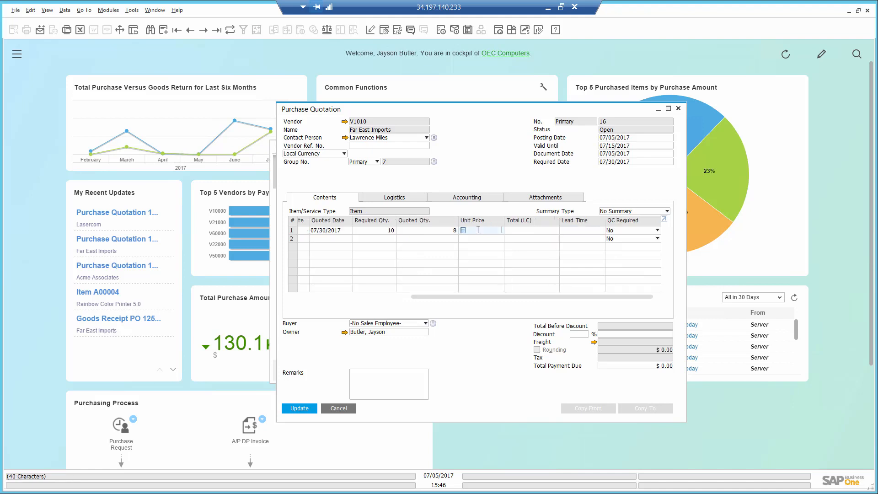
pyautogui.write('280')
pyautogui.click(300, 409)
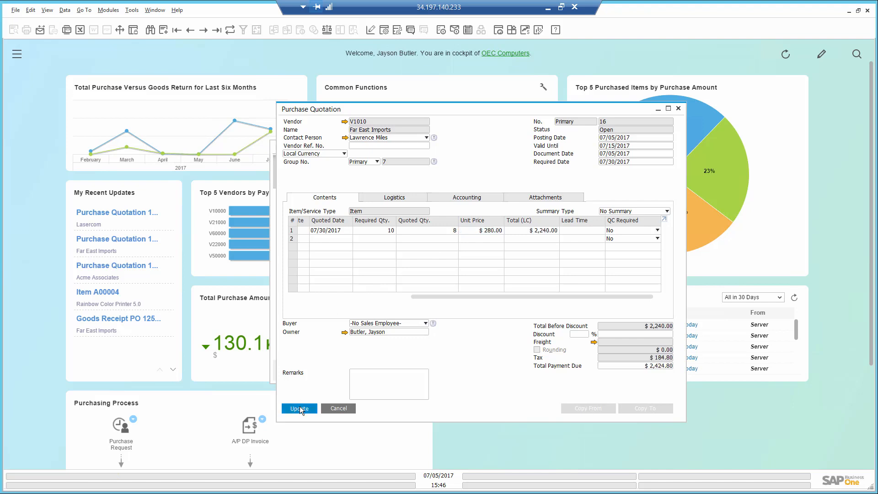
pyautogui.click(300, 408)
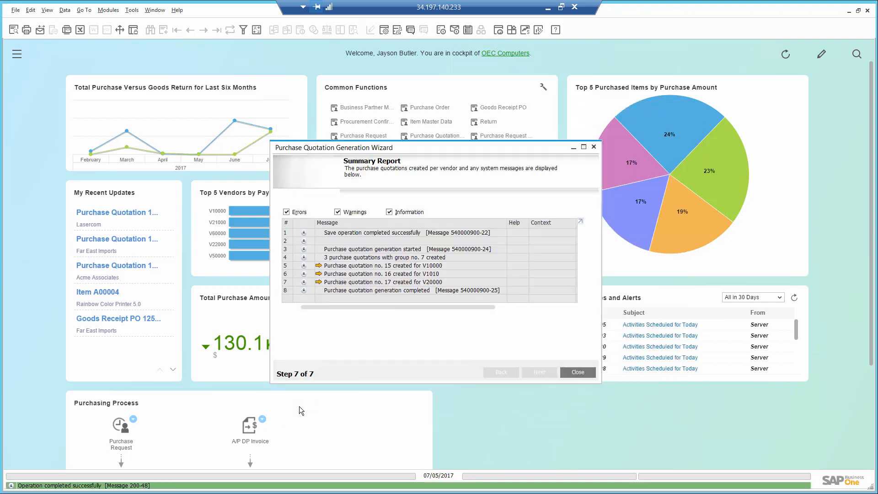
# Update the Lasercom purchase quotation with quoted date 08/05/2017, quoted quantity 10 and the vendor's unit price.
pyautogui.click(318, 282)
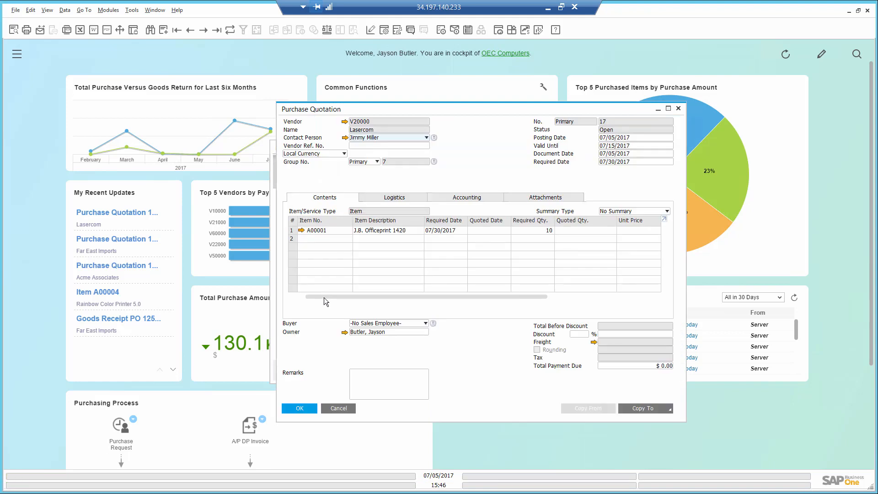
pyautogui.click(479, 231)
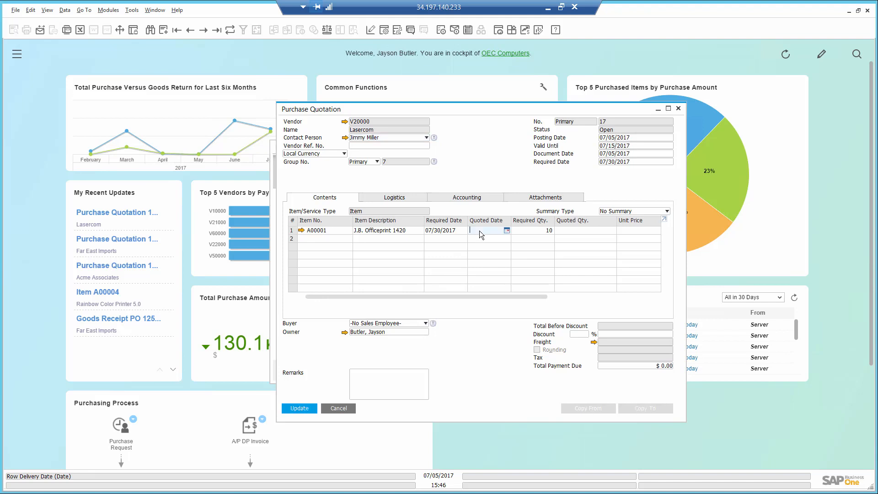
pyautogui.press('Tab')
pyautogui.press('Tab')
pyautogui.write('10')
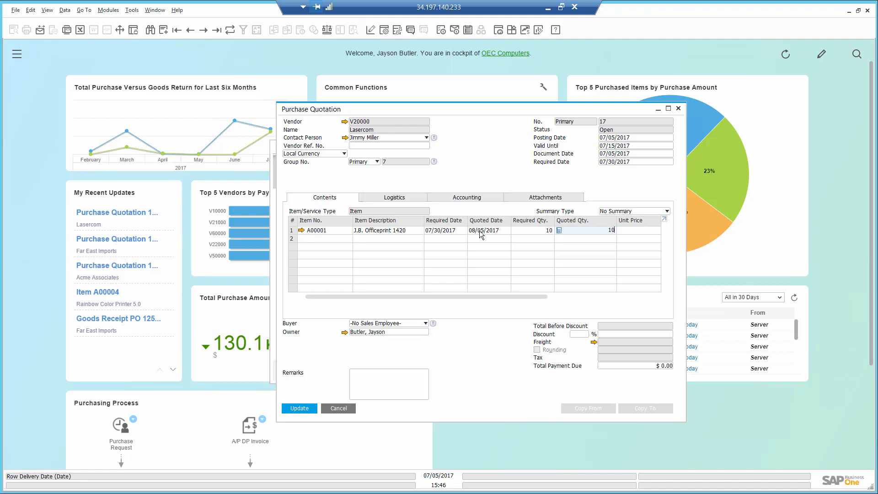
pyautogui.press('Tab')
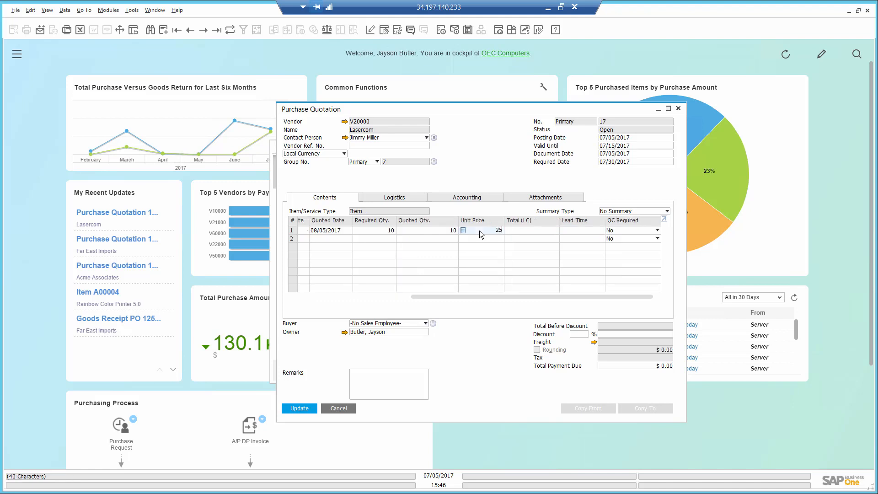
pyautogui.click(296, 409)
pyautogui.click(298, 408)
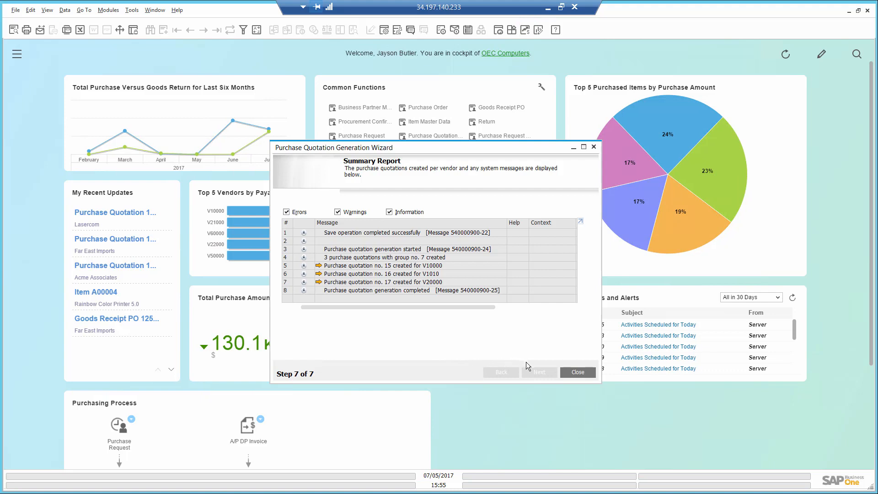
# Close the Purchase Quotation Generation Wizard and open the Purchase Quotation Comparison Report from the purchasing reports.
pyautogui.click(577, 372)
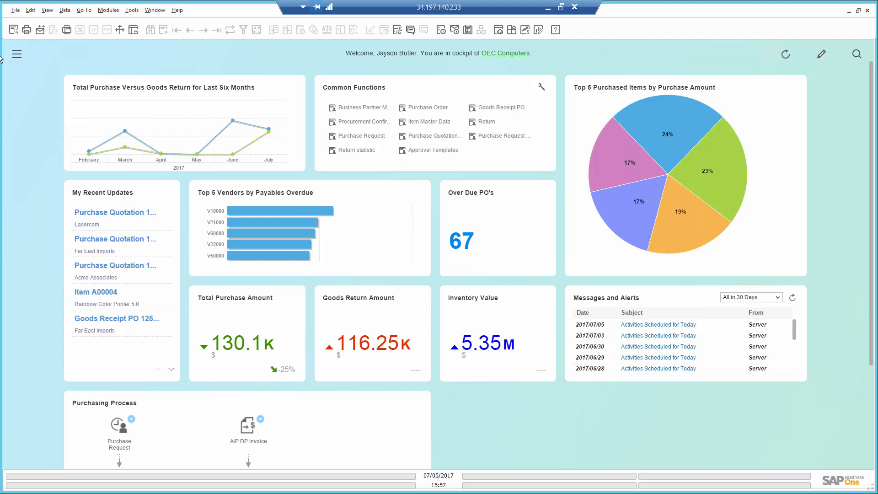
pyautogui.click(17, 55)
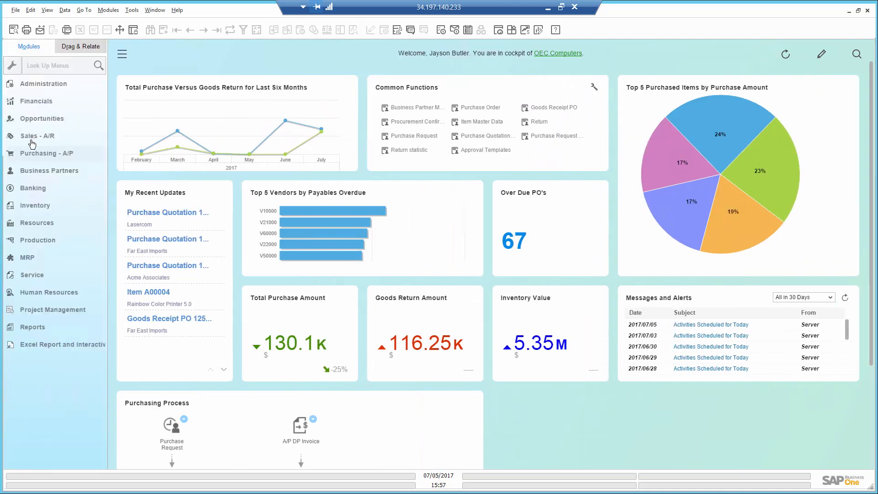
pyautogui.click(37, 154)
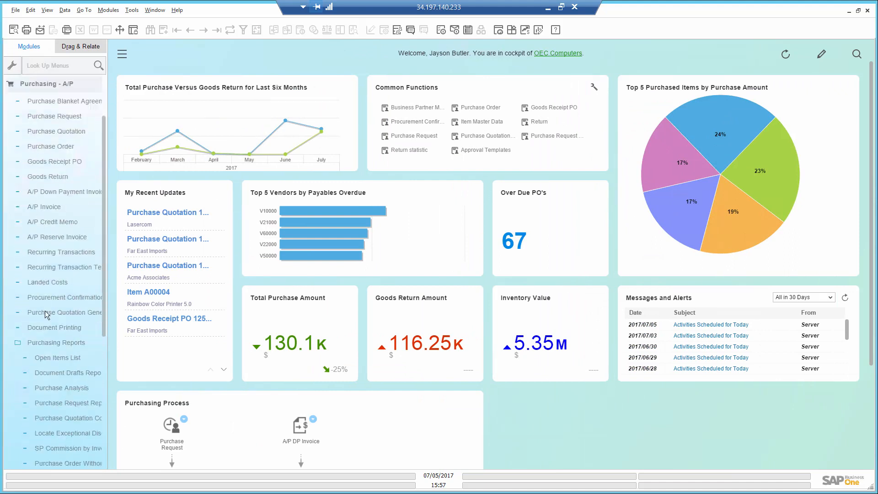
pyautogui.scroll(-3, 51, 341)
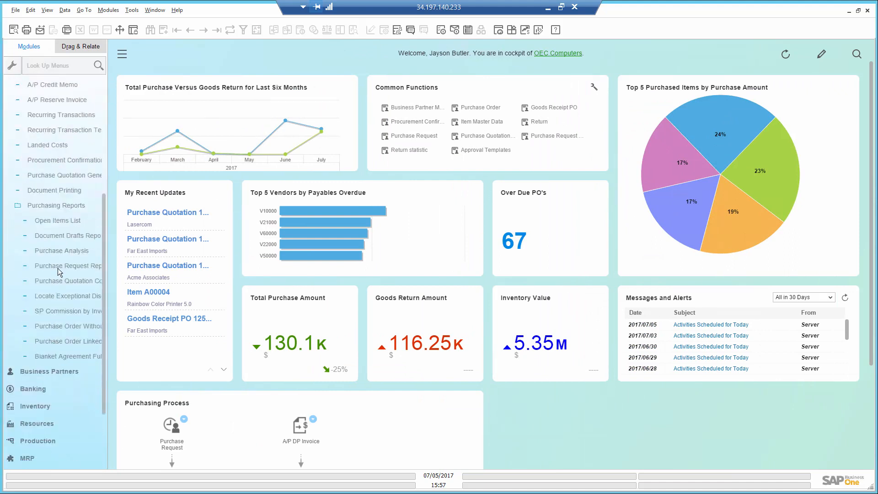
pyautogui.click(59, 279)
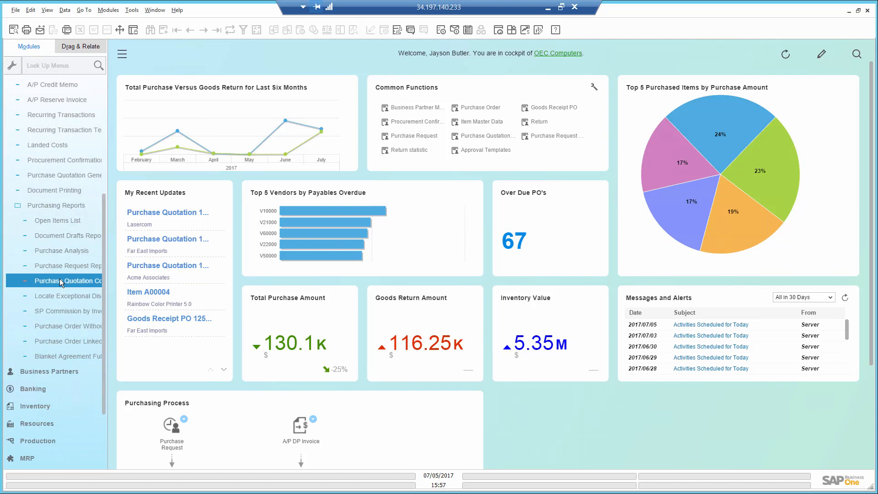
# Run the quotation comparison report for purchase quotations with Group No. from 7 to 7.
pyautogui.click(438, 317)
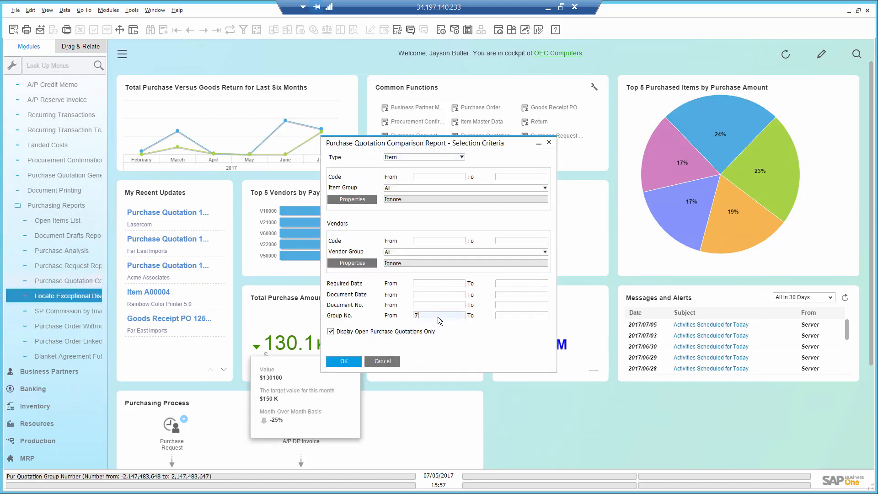
pyautogui.press('Tab')
pyautogui.write('7')
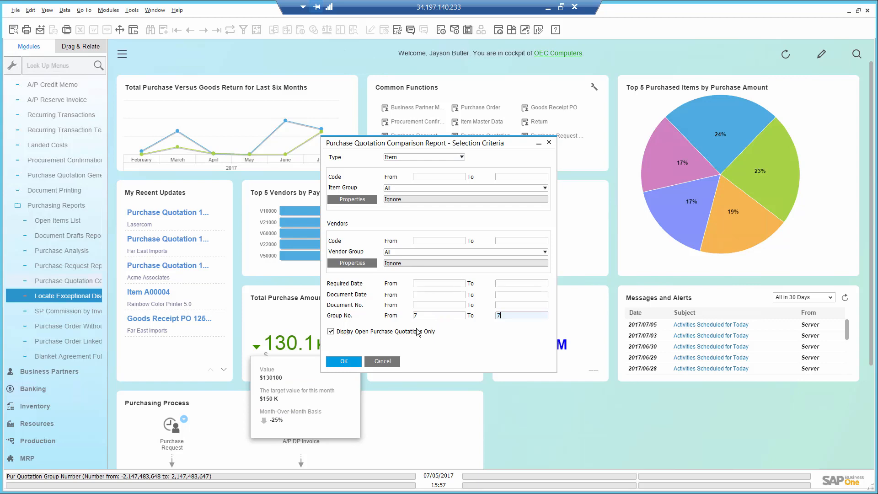
pyautogui.click(344, 361)
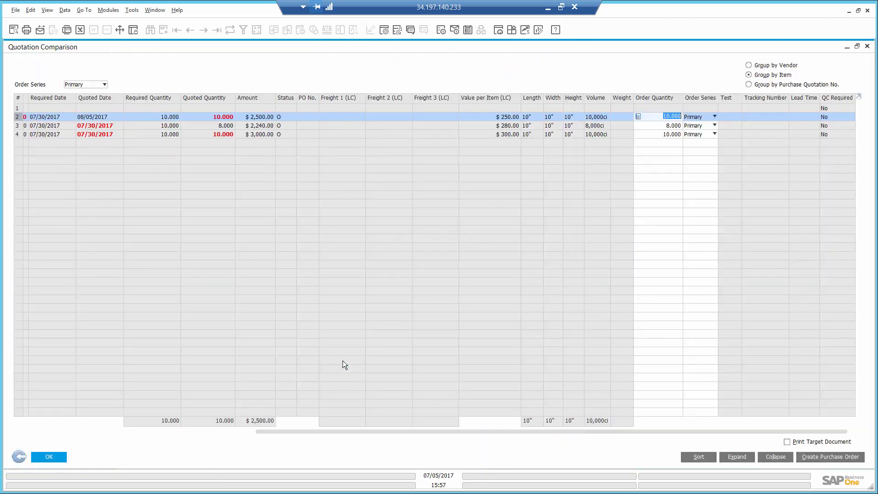
# Create a purchase order from the Lasercom quotation, closing the other quotations in the same group, and return to the full cockpit.
pyautogui.moveTo(305, 432); pyautogui.dragTo(93, 426)
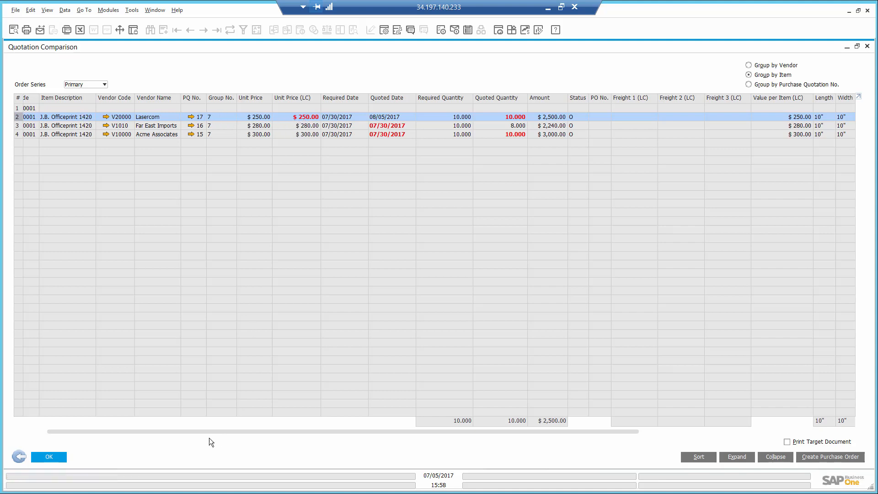
pyautogui.moveTo(207, 431); pyautogui.dragTo(191, 431)
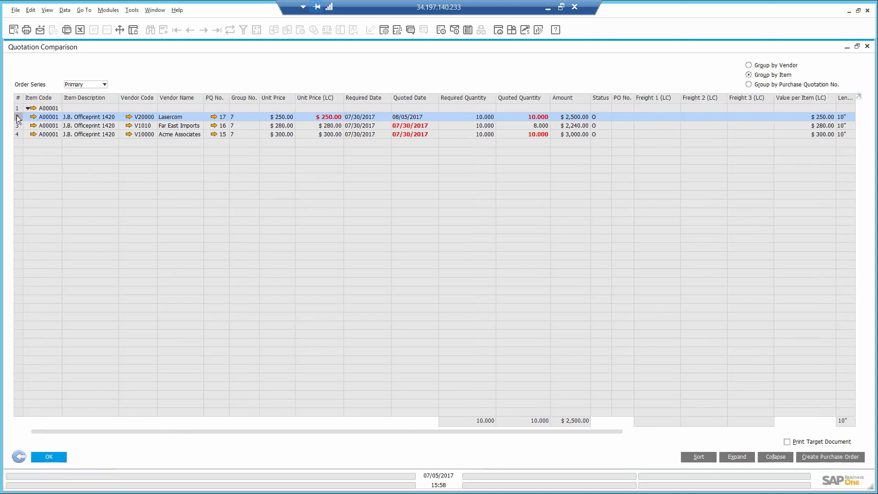
pyautogui.click(818, 457)
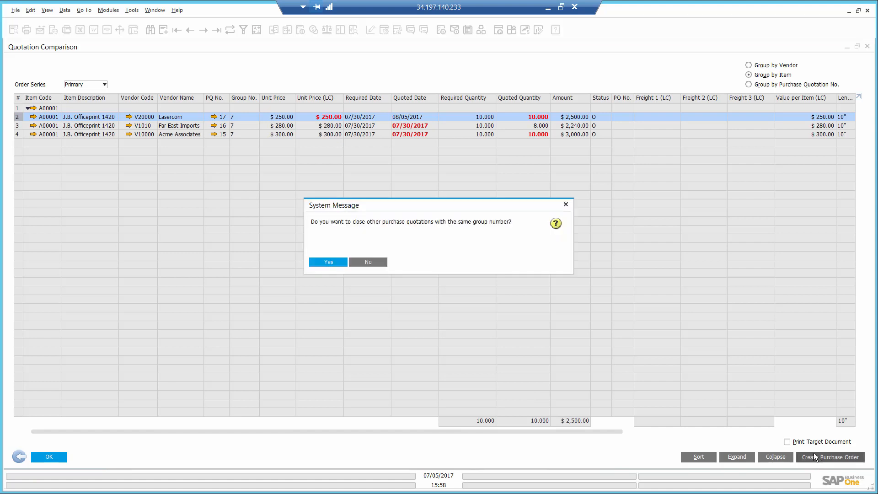
pyautogui.click(328, 263)
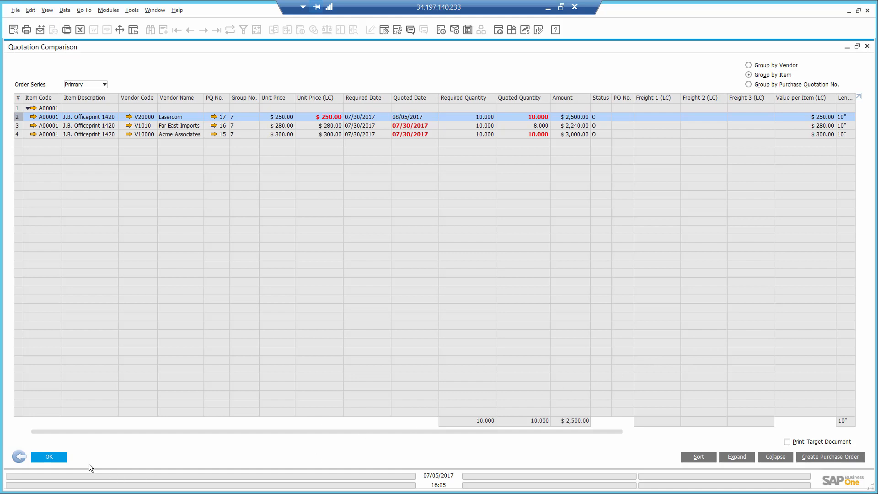
pyautogui.click(46, 457)
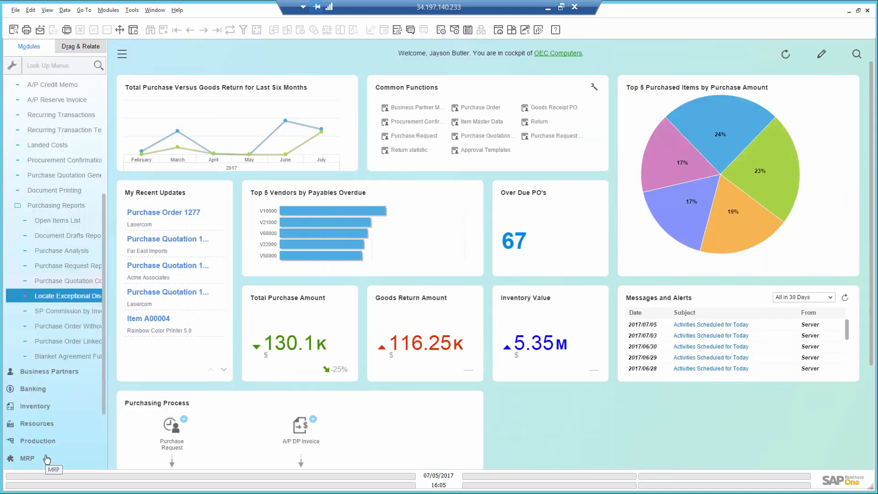
pyautogui.click(122, 54)
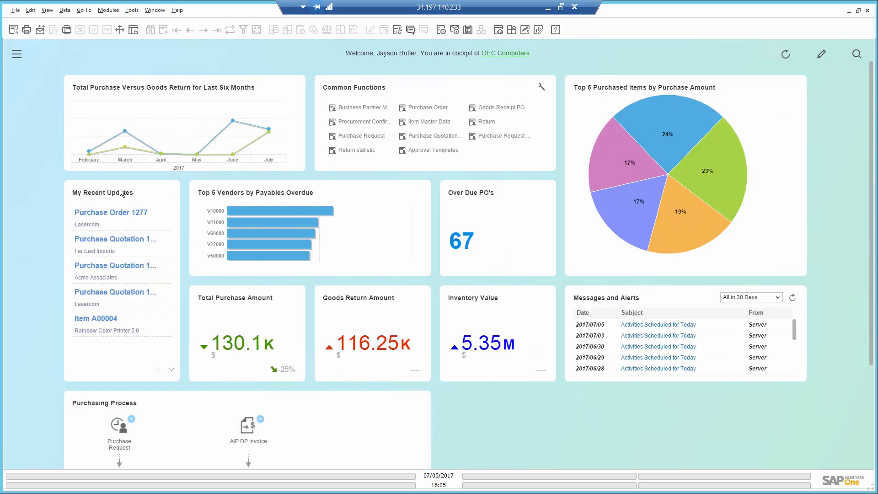